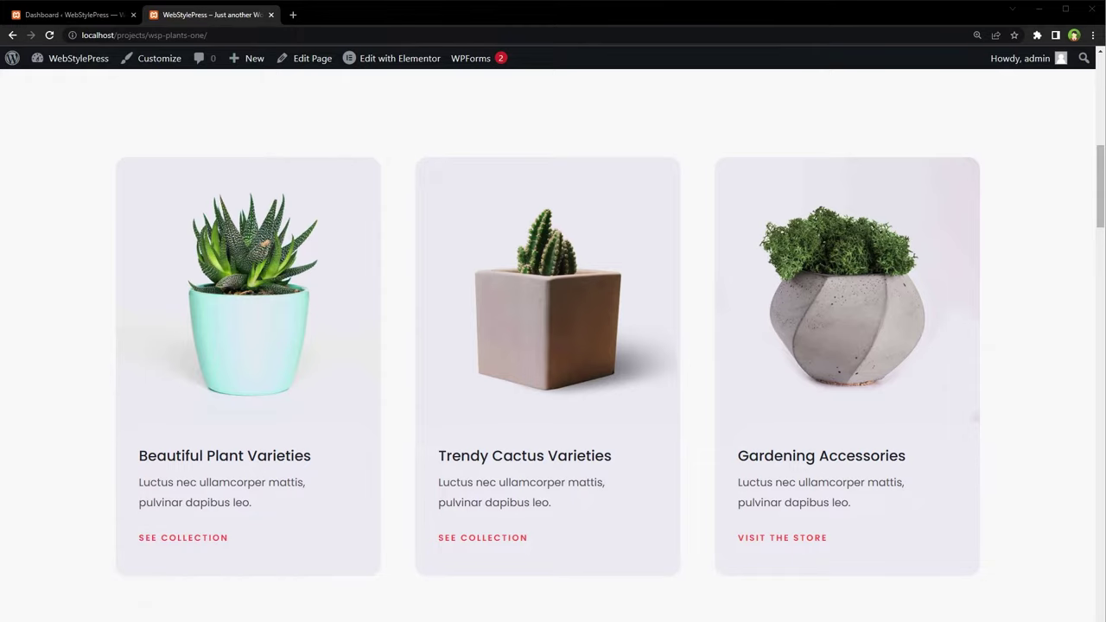
Search Add Plugins for 'Carousel Slider Gallery by WP Carousel' and install the first result.
{"action": "left_click", "coordinate": [57, 14]}
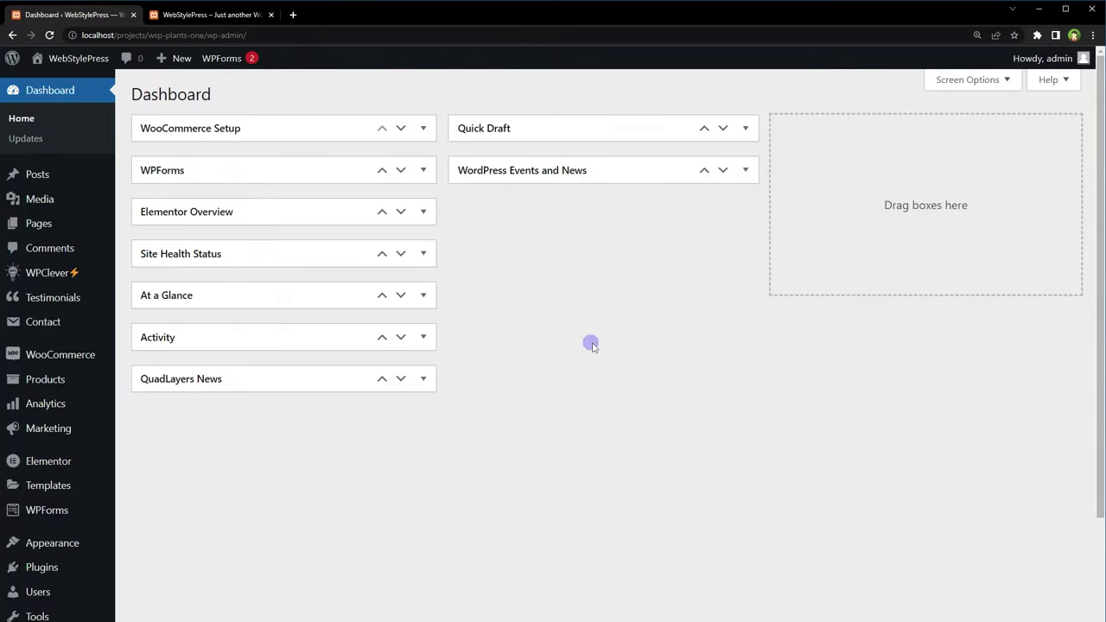
{"action": "scroll", "coordinate": [590, 344], "scroll_direction": "down", "scroll_amount": 2}
{"action": "mouse_move", "coordinate": [51, 442]}
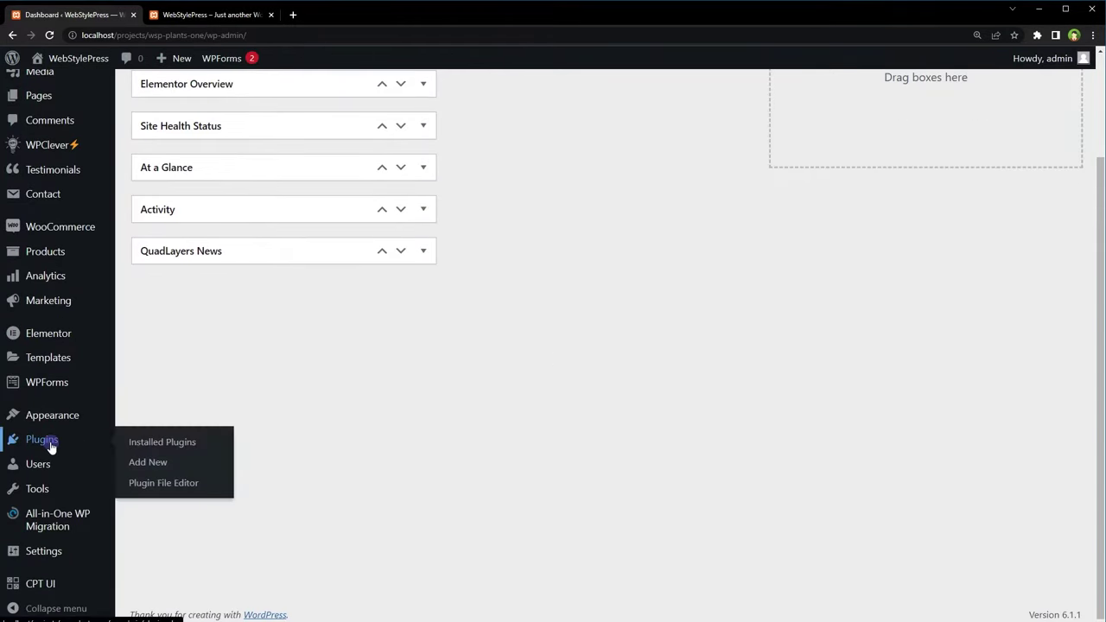
{"action": "left_click", "coordinate": [148, 463]}
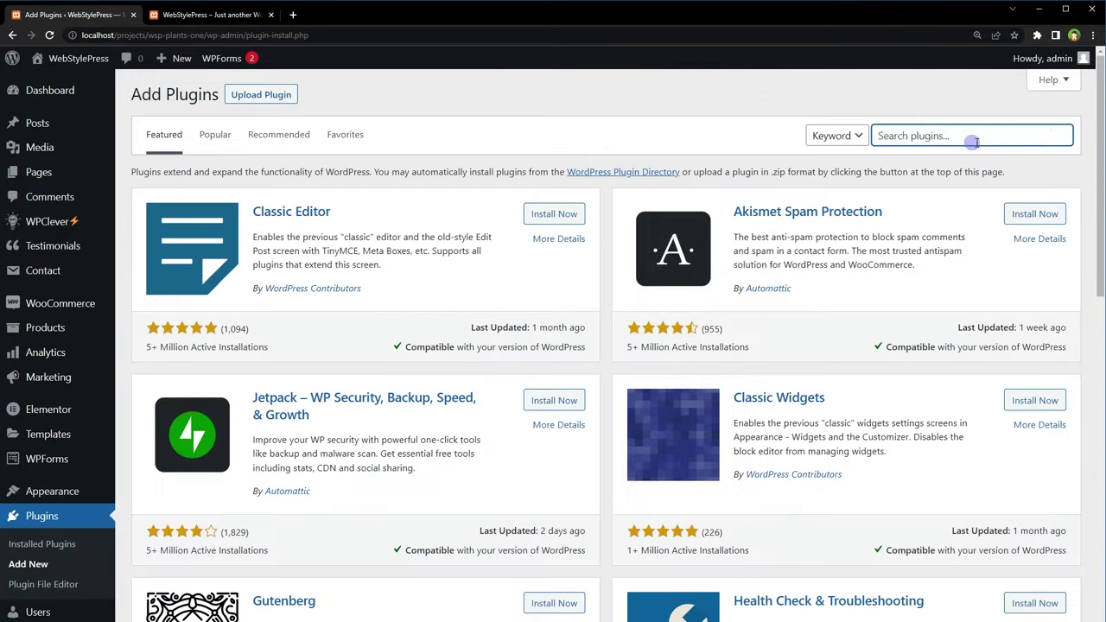
{"action": "left_click", "coordinate": [975, 136]}
{"action": "type", "text": "Carousel Slider Gallery by WP Carousel"}
{"action": "left_click_drag", "start_coordinate": [1049, 136], "coordinate": [991, 180]}
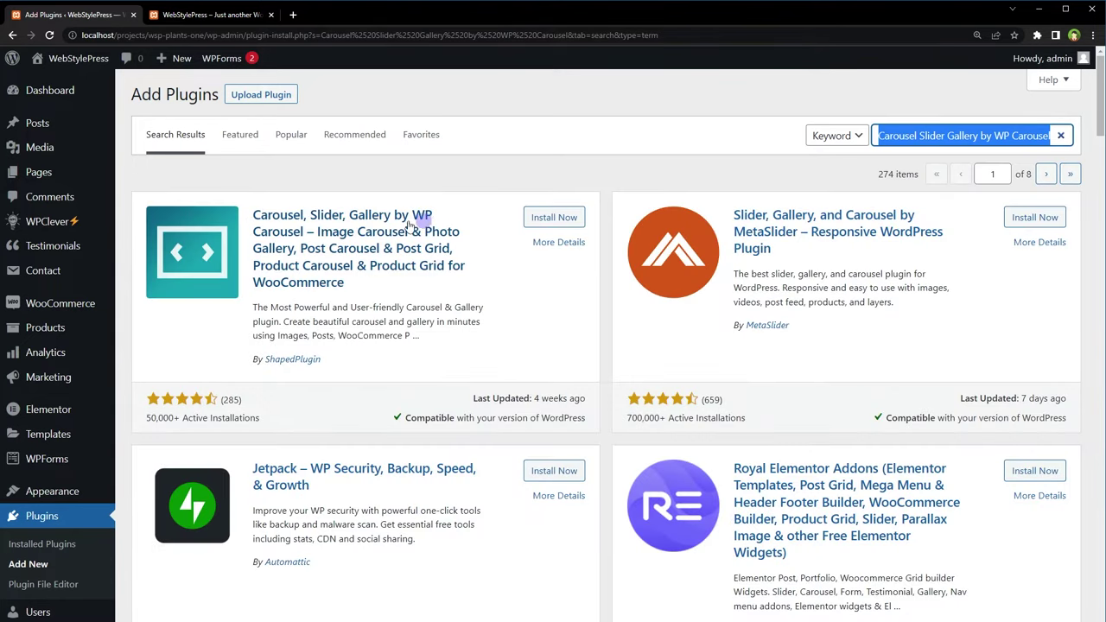
{"action": "left_click_drag", "start_coordinate": [252, 215], "coordinate": [524, 290]}
{"action": "left_click", "coordinate": [562, 217]}
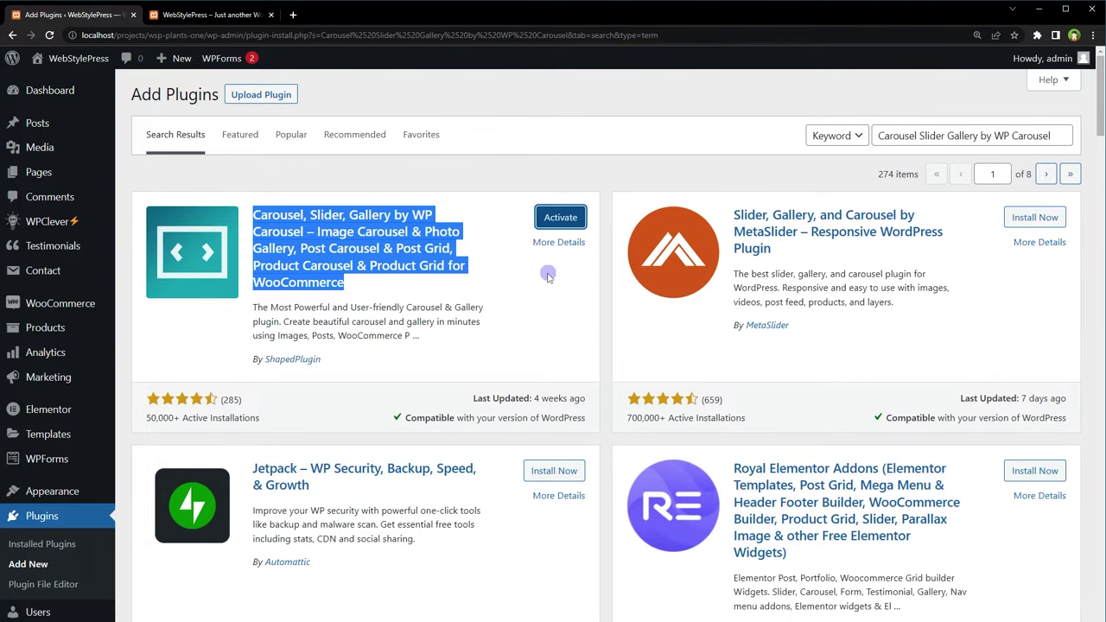
Activate WP Carousel and open its settings, leaving Swiper CSS loading enabled.
{"action": "left_click", "coordinate": [553, 221]}
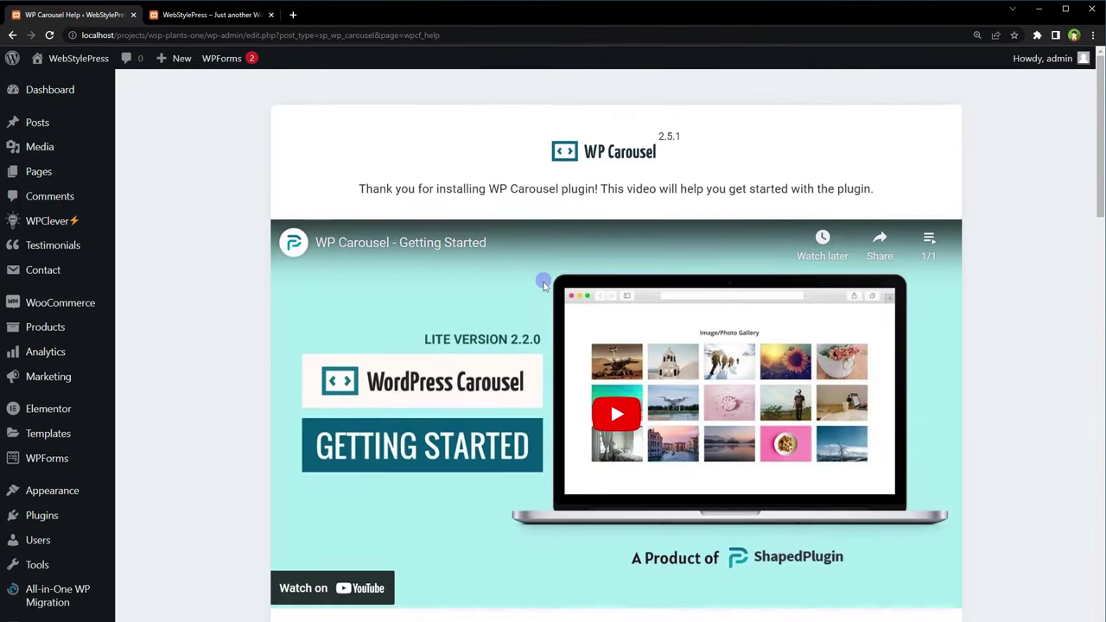
{"action": "scroll", "coordinate": [542, 286], "scroll_direction": "down", "scroll_amount": 4}
{"action": "left_click", "coordinate": [535, 320]}
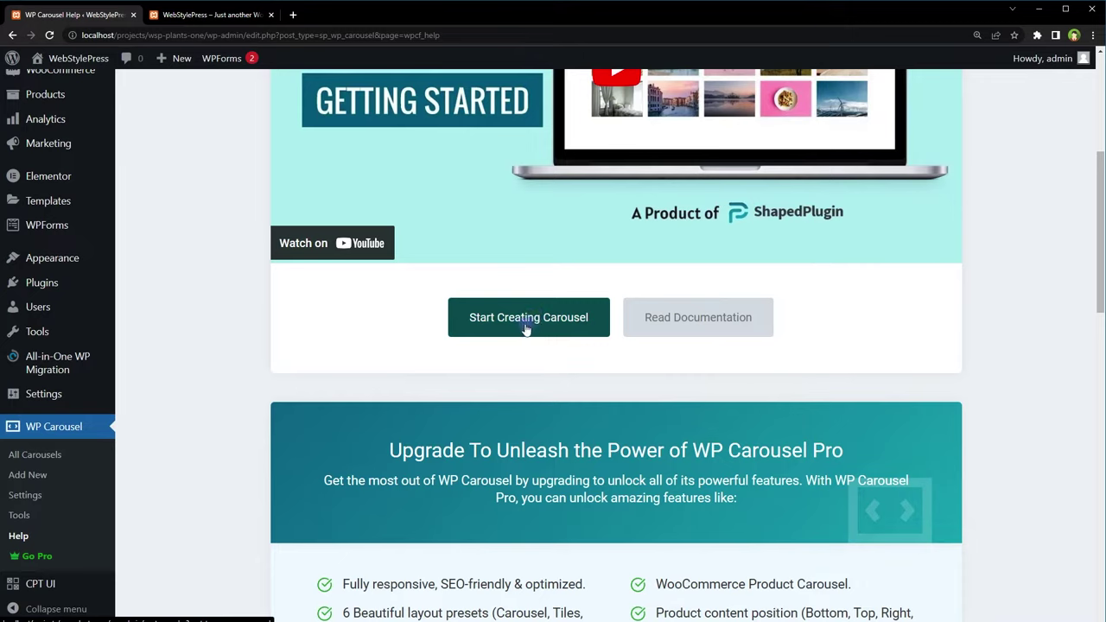
{"action": "left_click", "coordinate": [26, 495]}
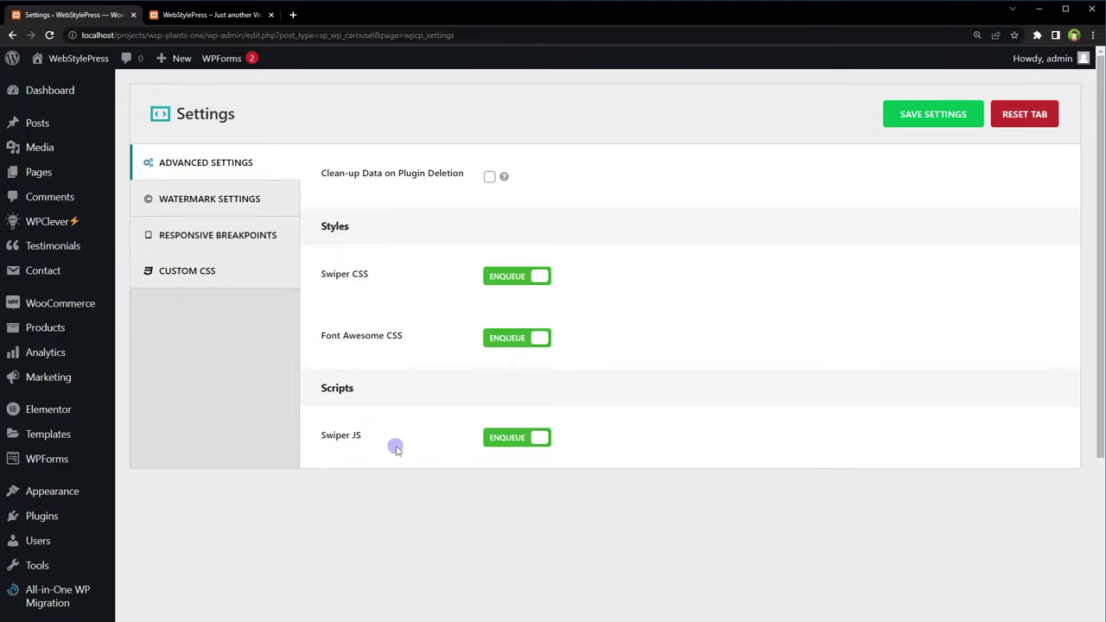
{"action": "left_click", "coordinate": [501, 277]}
{"action": "left_click", "coordinate": [529, 278]}
Review the responsive breakpoints (1200, 980, 736, 480 px) and the Custom CSS tab without changes.
{"action": "left_click", "coordinate": [227, 234]}
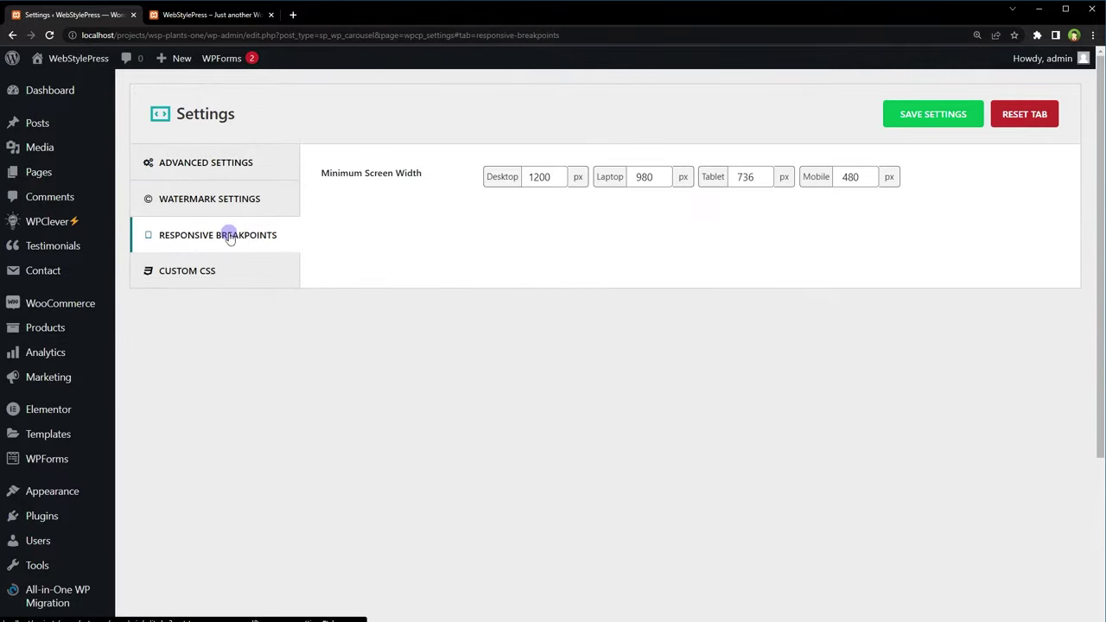
{"action": "double_click", "coordinate": [544, 177]}
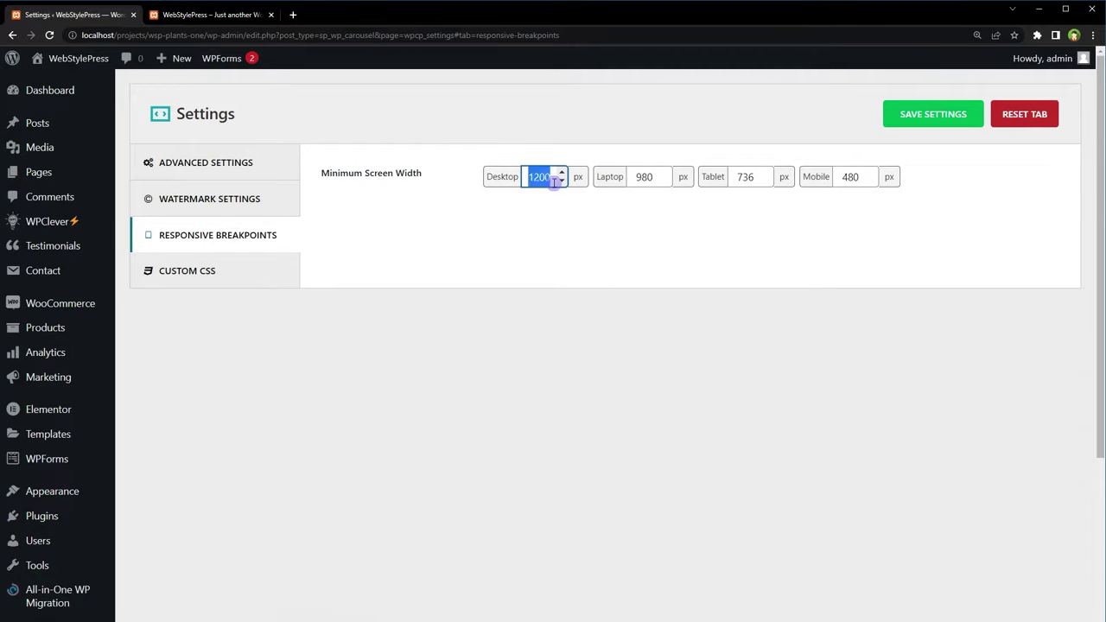
{"action": "double_click", "coordinate": [641, 177]}
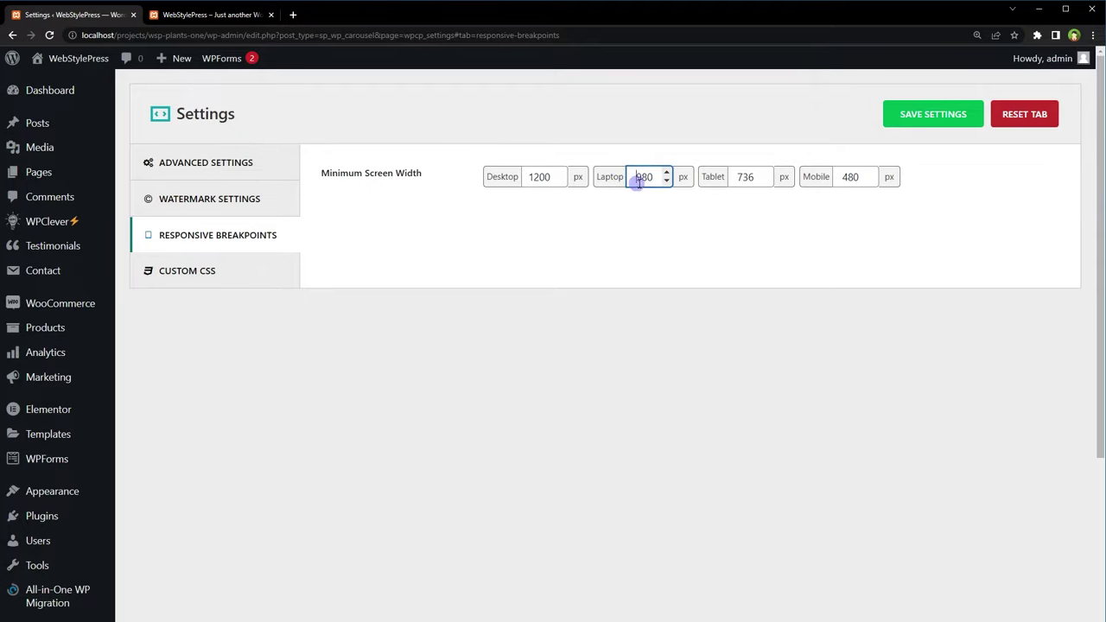
{"action": "double_click", "coordinate": [743, 177]}
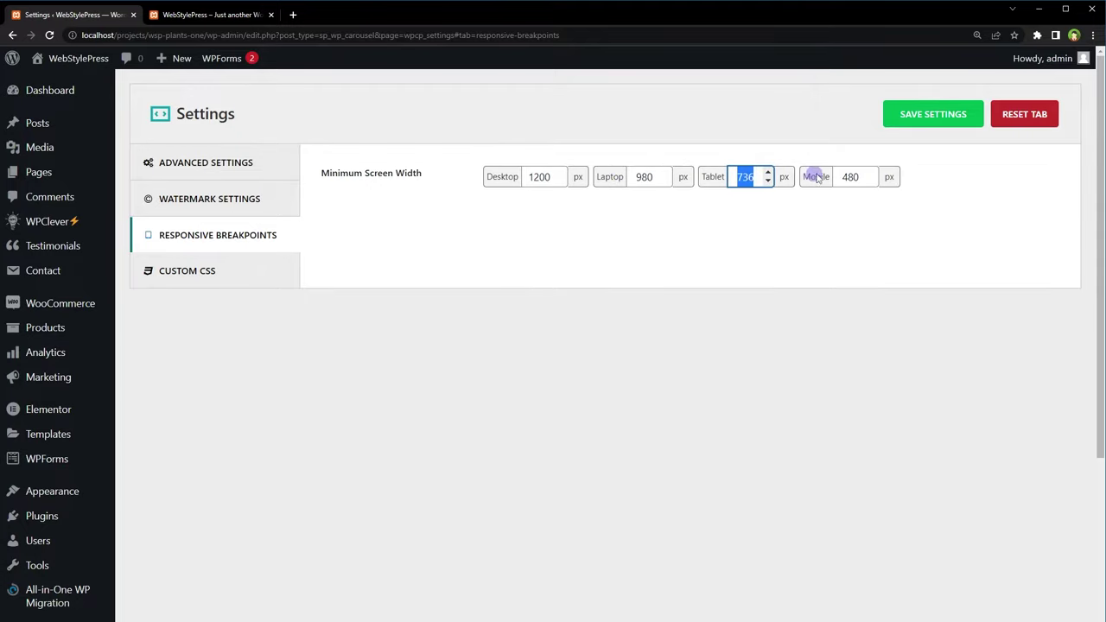
{"action": "left_click", "coordinate": [850, 175]}
{"action": "double_click", "coordinate": [850, 175]}
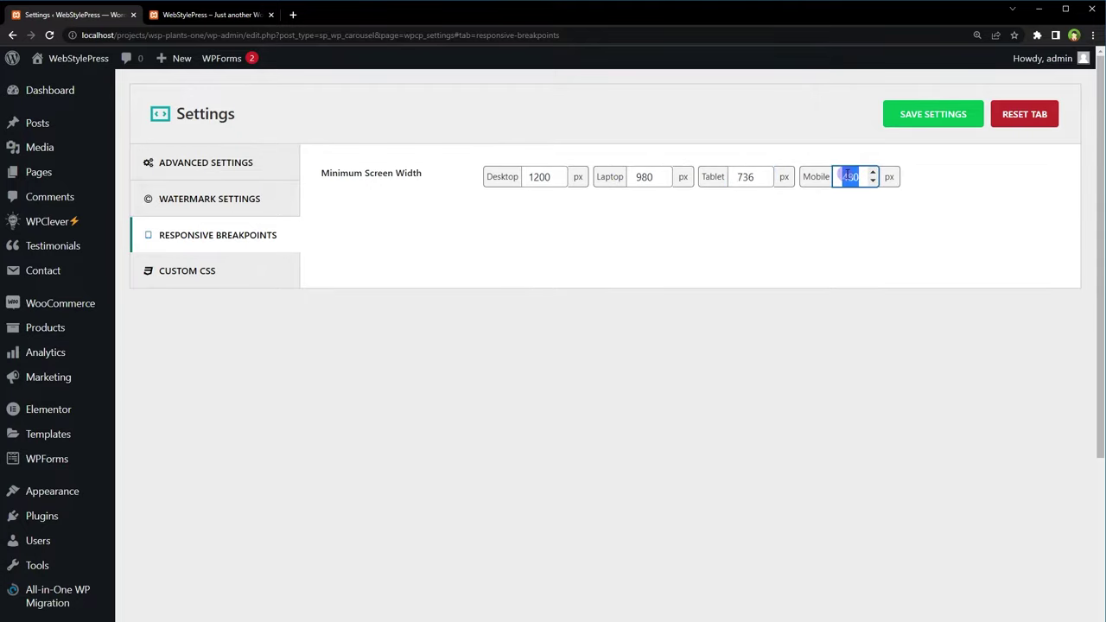
{"action": "left_click", "coordinate": [240, 273]}
{"action": "left_click", "coordinate": [592, 240]}
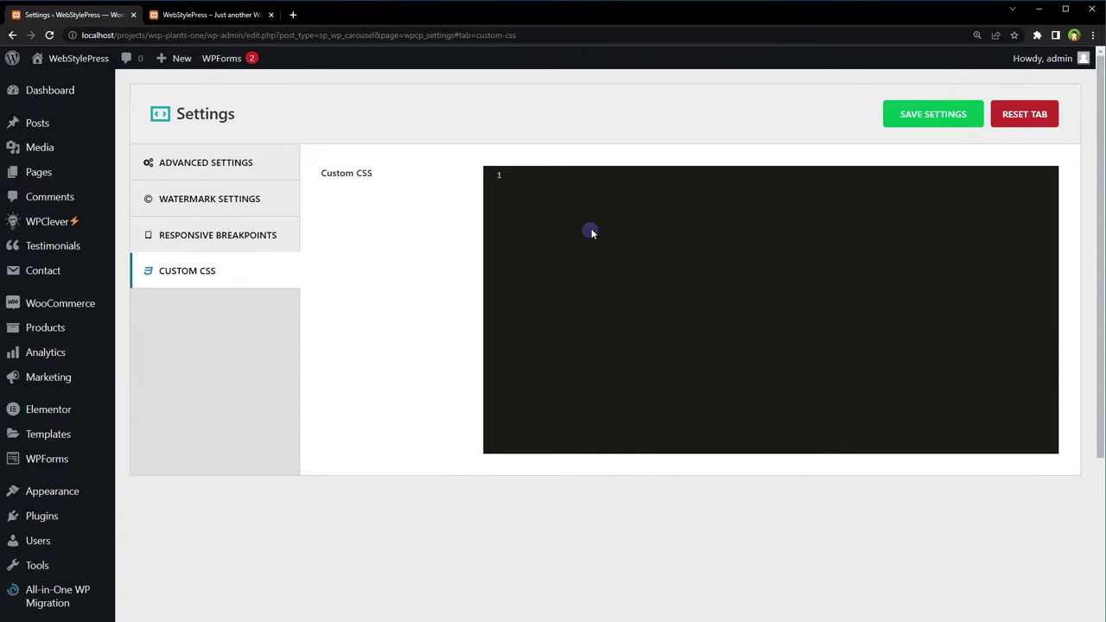
{"action": "scroll", "coordinate": [353, 354], "scroll_direction": "down", "scroll_amount": 3}
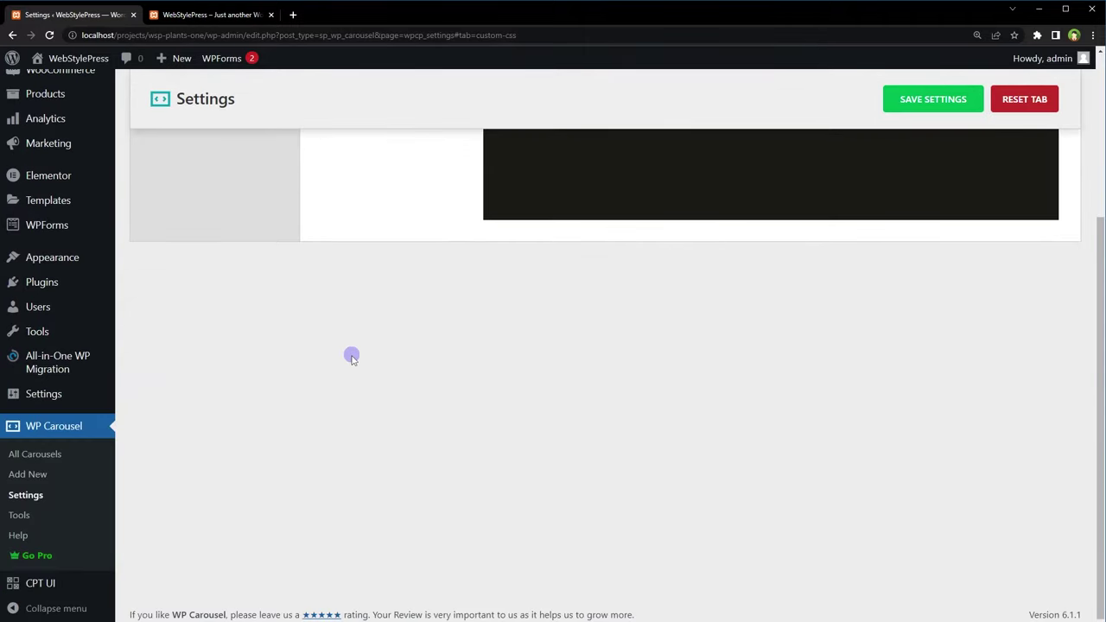
Create a new carousel titled 'First Carousel' with Image as its source.
{"action": "left_click", "coordinate": [42, 456]}
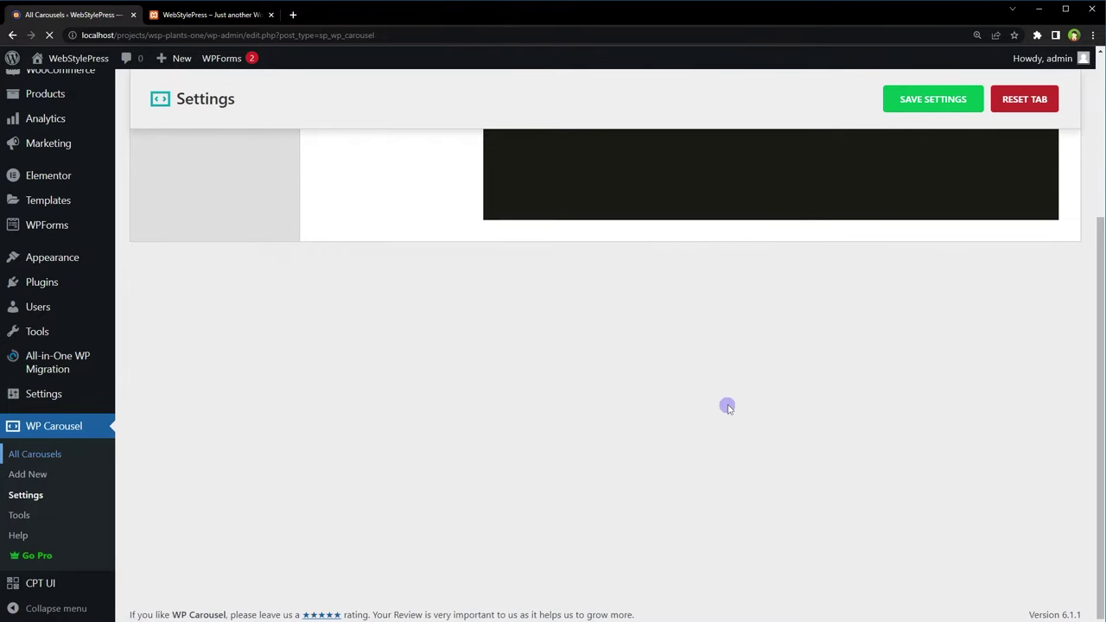
{"action": "left_click", "coordinate": [263, 99]}
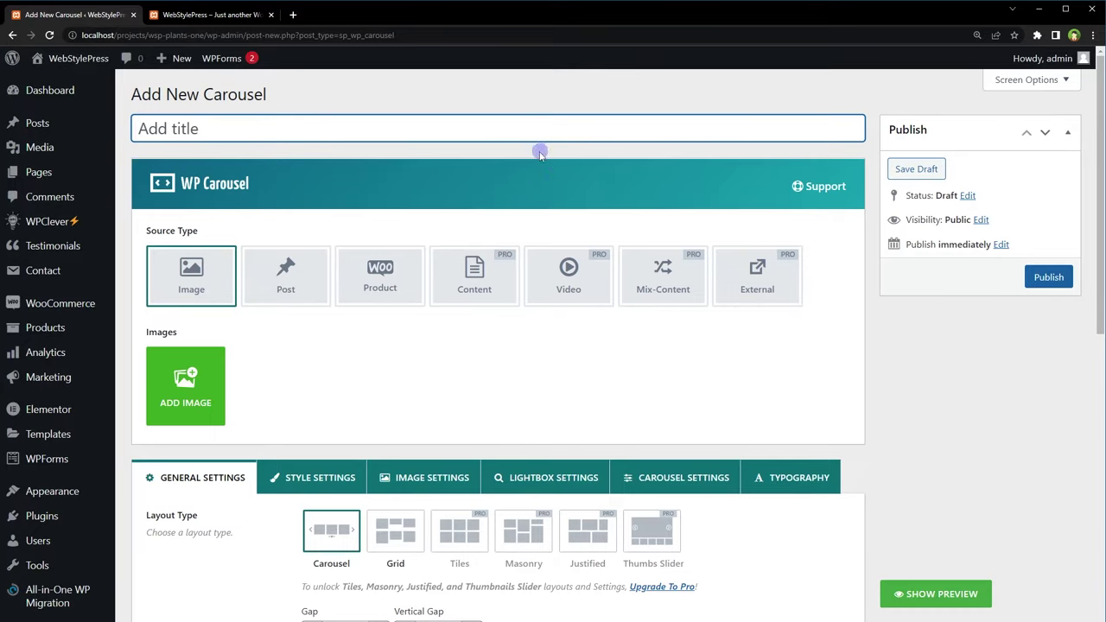
{"action": "type", "text": "First Carousel"}
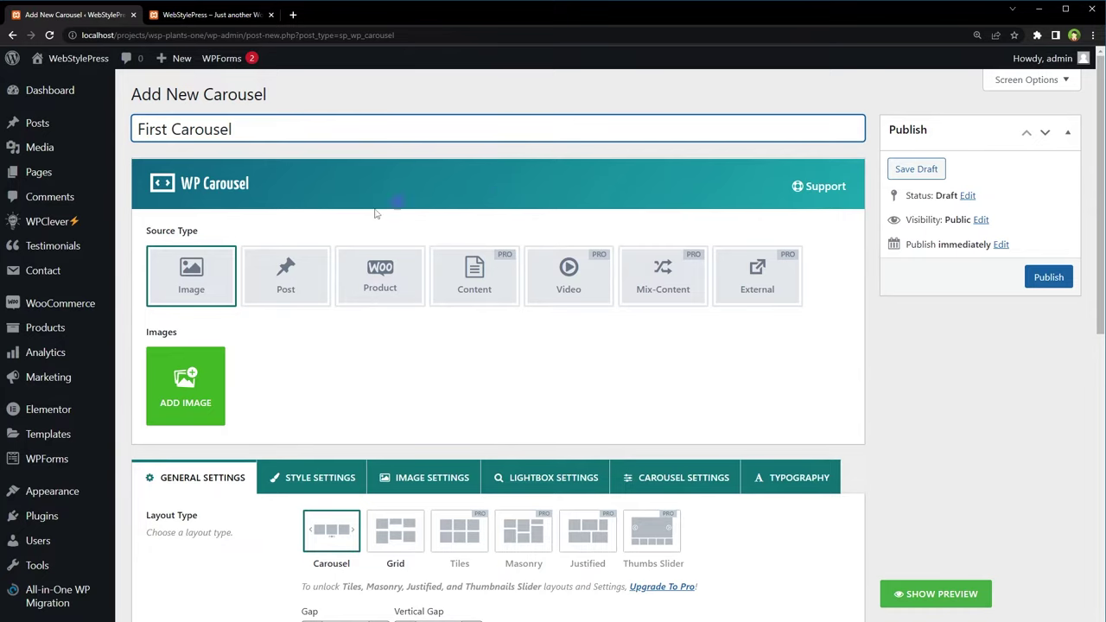
{"action": "left_click", "coordinate": [294, 286]}
{"action": "left_click", "coordinate": [370, 269]}
{"action": "left_click", "coordinate": [229, 275]}
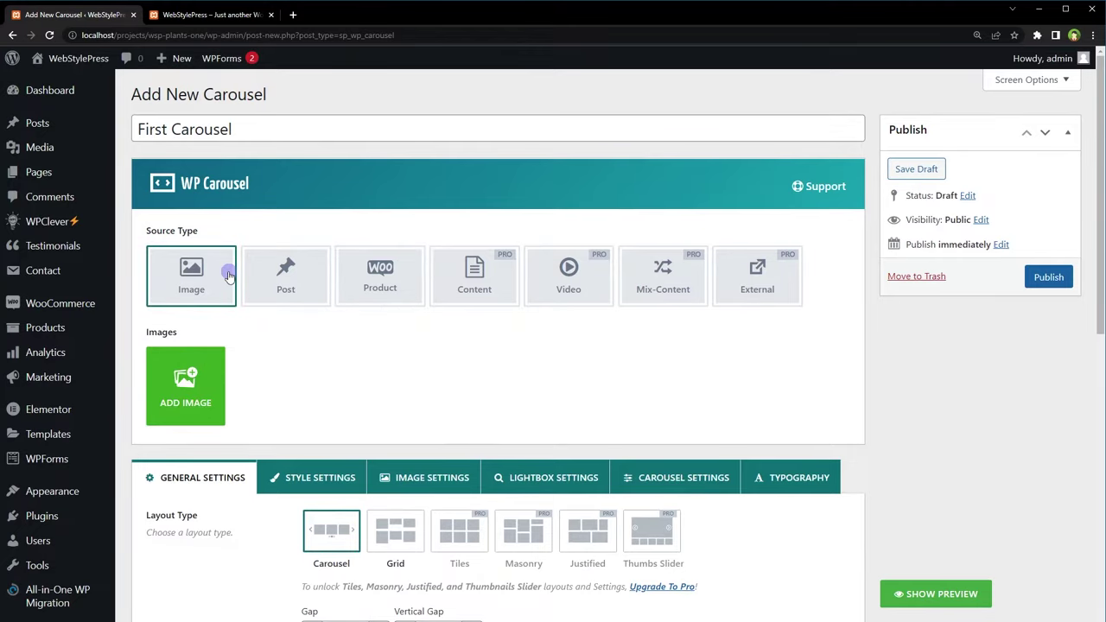
Select three plant images from the media library and create a gallery from them.
{"action": "left_click", "coordinate": [192, 389]}
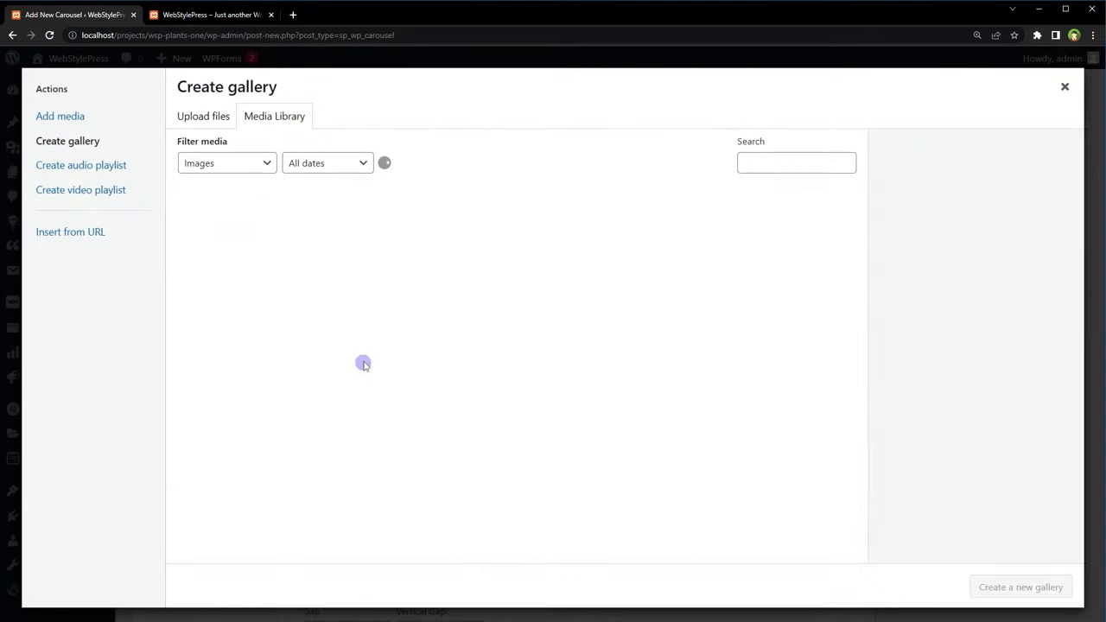
{"action": "left_click", "coordinate": [363, 364]}
{"action": "left_click", "coordinate": [262, 354]}
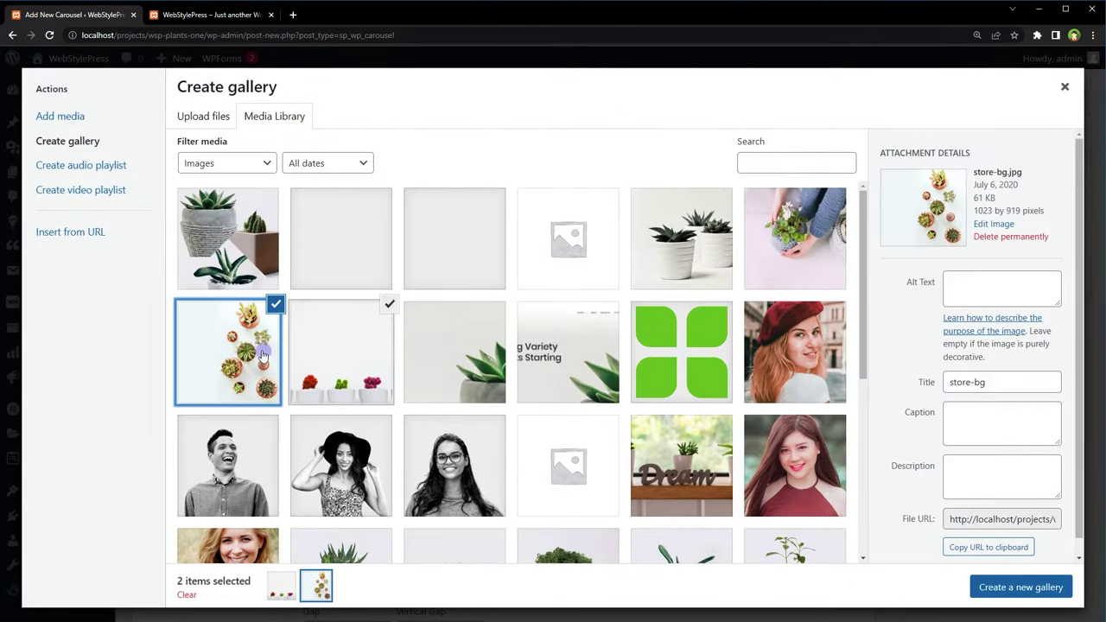
{"action": "left_click", "coordinate": [685, 230]}
{"action": "left_click", "coordinate": [998, 585]}
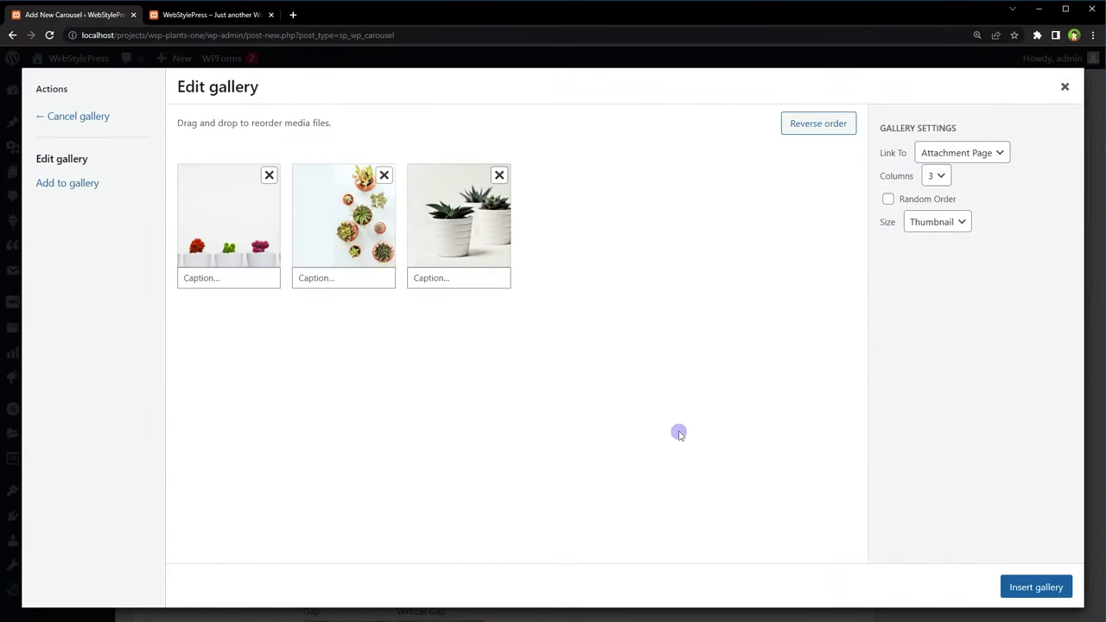
Insert the three-image gallery into the carousel and publish it.
{"action": "left_click", "coordinate": [1028, 588]}
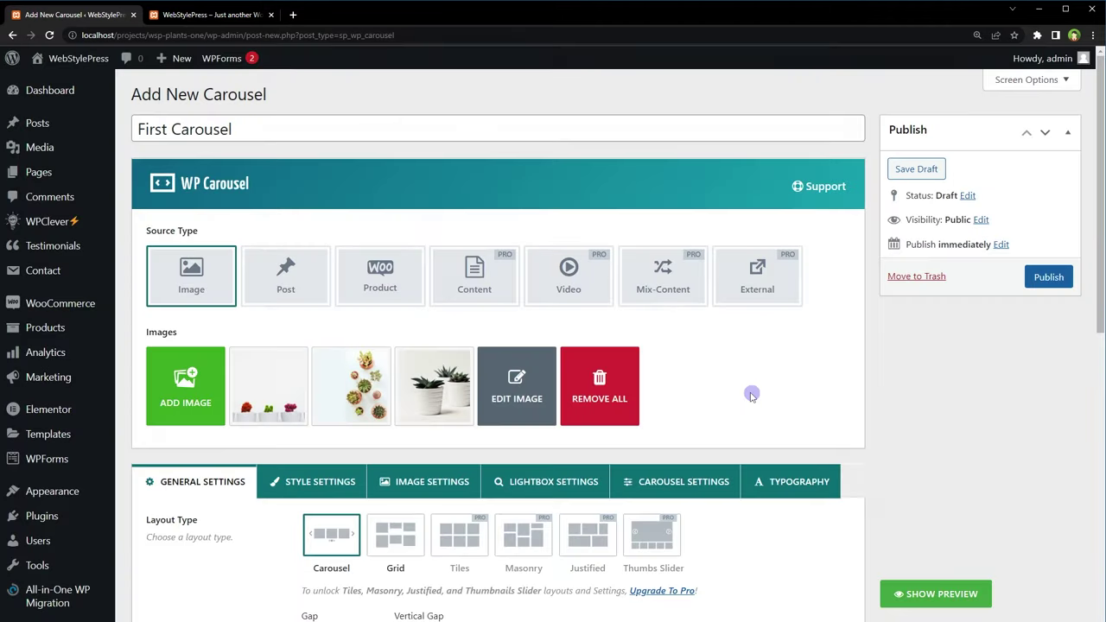
{"action": "scroll", "coordinate": [750, 394], "scroll_direction": "down", "scroll_amount": 1}
{"action": "scroll", "coordinate": [751, 394], "scroll_direction": "down", "scroll_amount": 3}
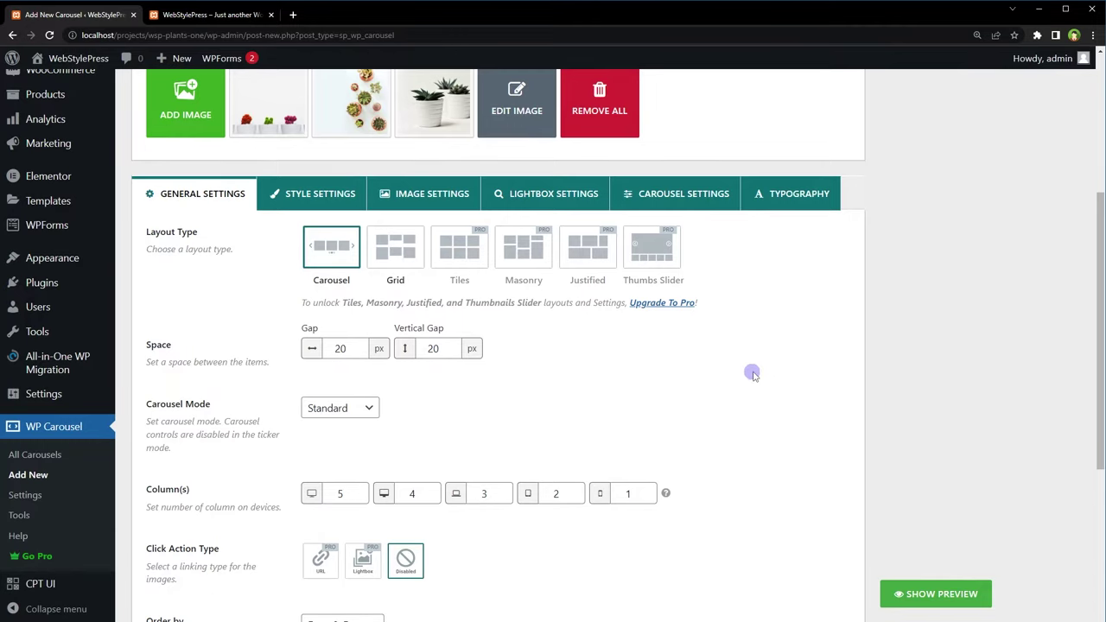
{"action": "scroll", "coordinate": [586, 363], "scroll_direction": "down", "scroll_amount": 2}
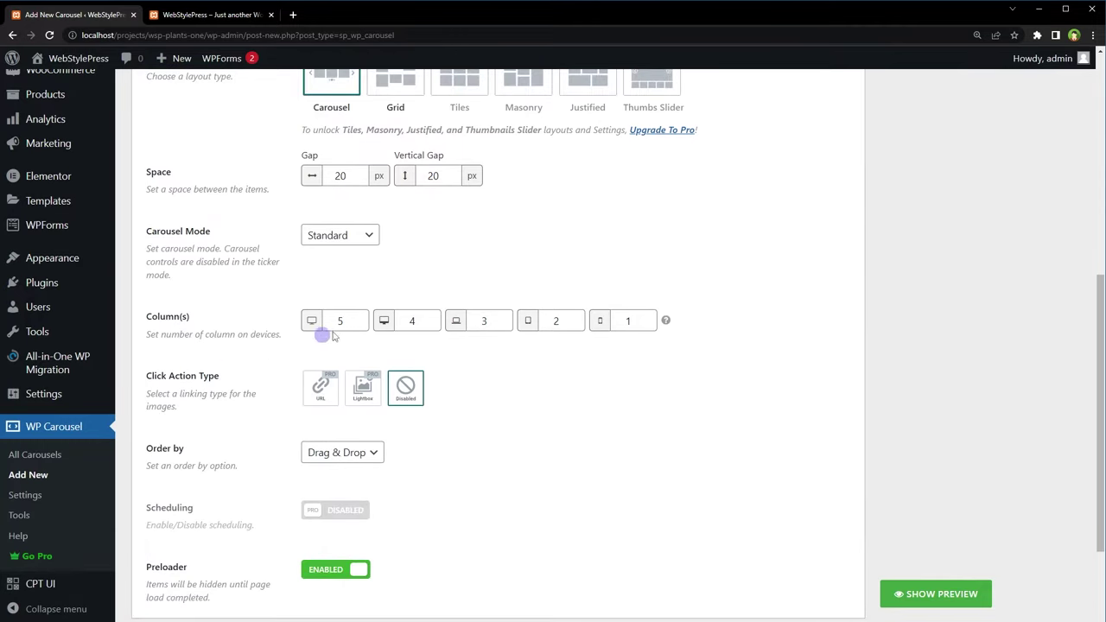
{"action": "scroll", "coordinate": [827, 346], "scroll_direction": "down", "scroll_amount": 1}
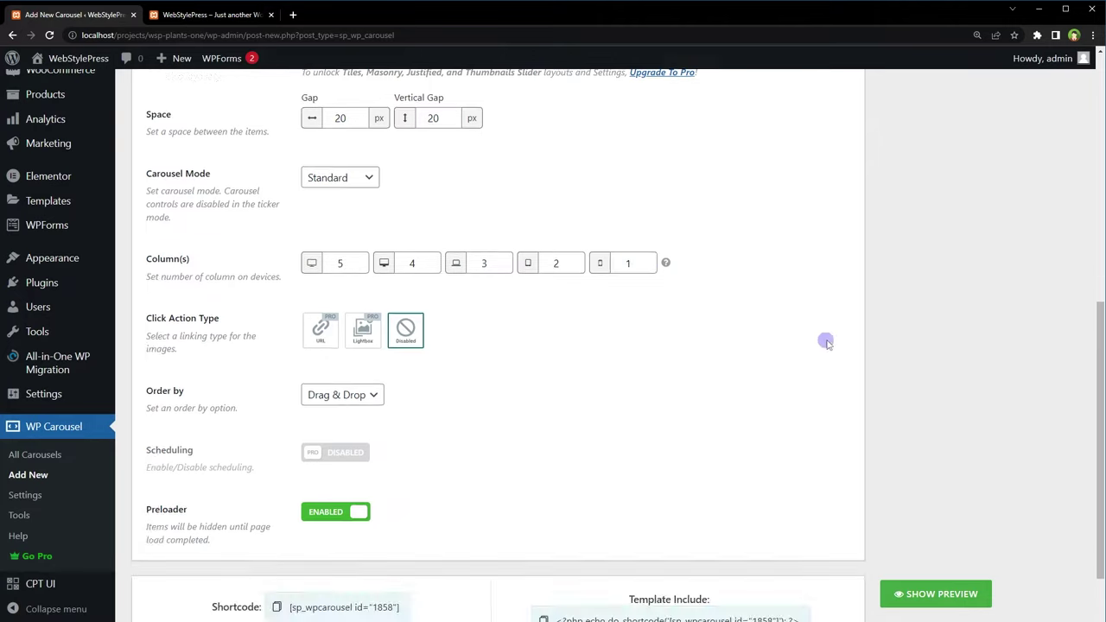
{"action": "scroll", "coordinate": [827, 344], "scroll_direction": "up", "scroll_amount": 5}
{"action": "left_click", "coordinate": [1043, 164]}
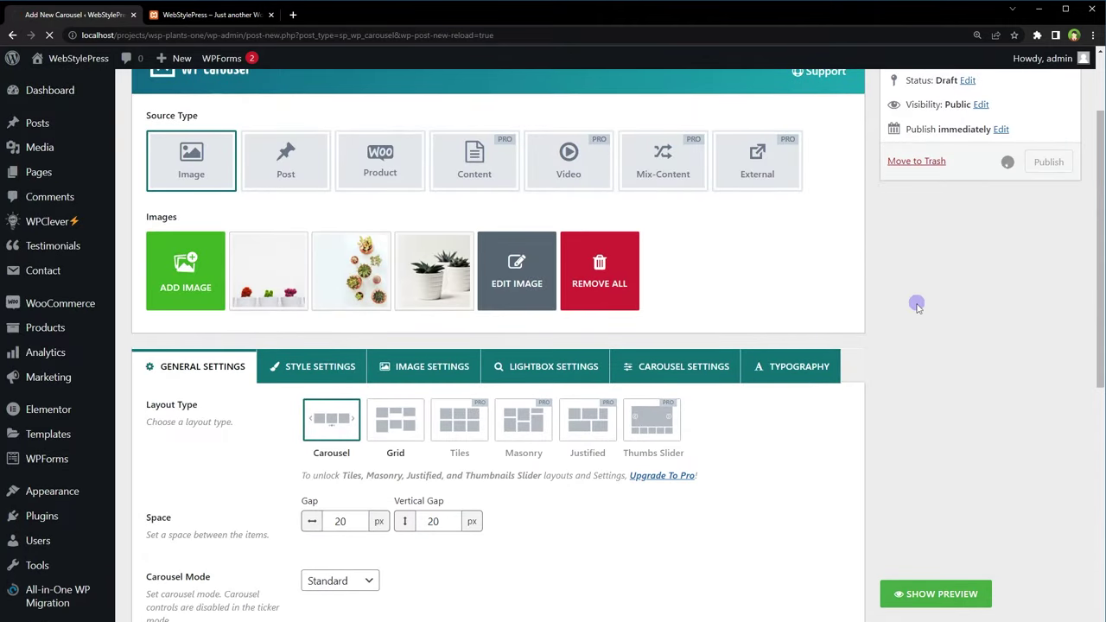
Copy the carousel shortcode [sp_wpcarousel id="1858"] to the clipboard.
{"action": "scroll", "coordinate": [918, 307], "scroll_direction": "down", "scroll_amount": 10}
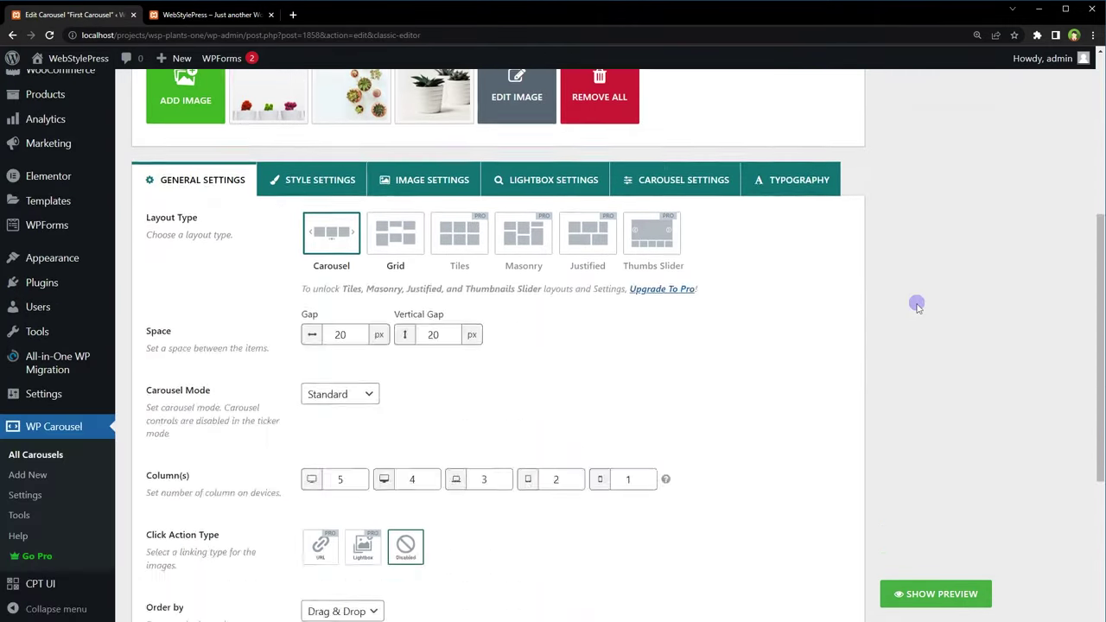
{"action": "left_click", "coordinate": [363, 534]}
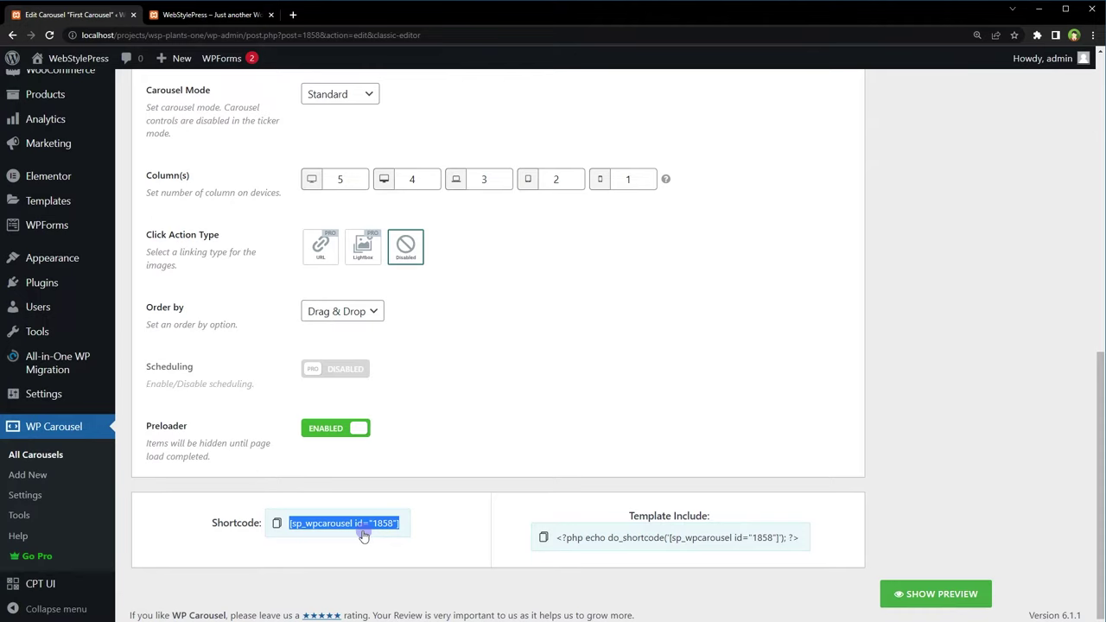
{"action": "left_click", "coordinate": [669, 537]}
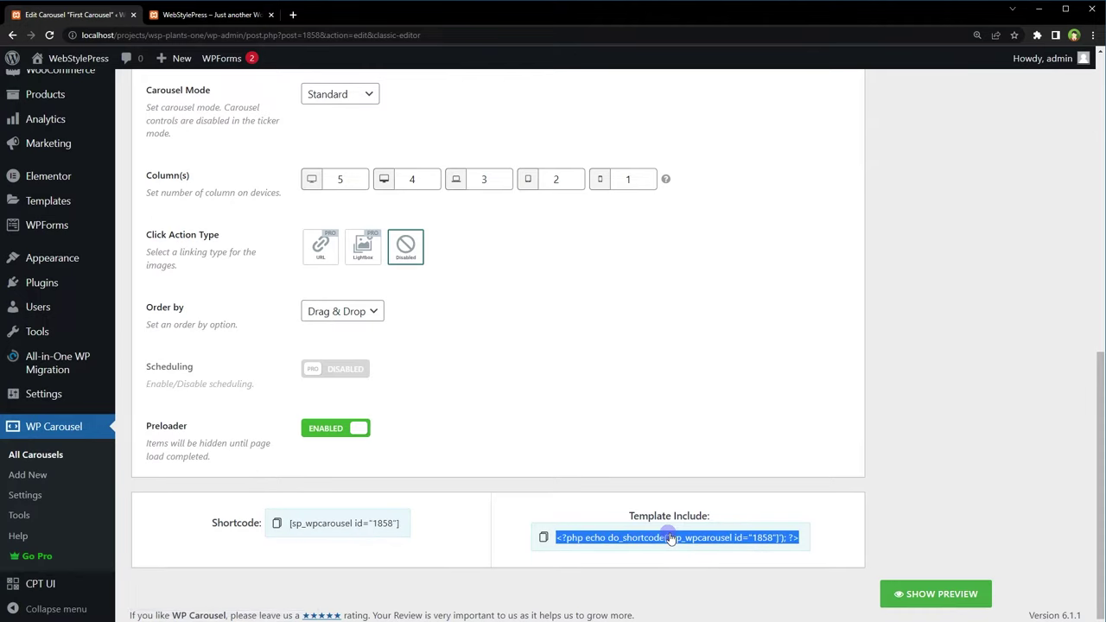
{"action": "left_click", "coordinate": [342, 524]}
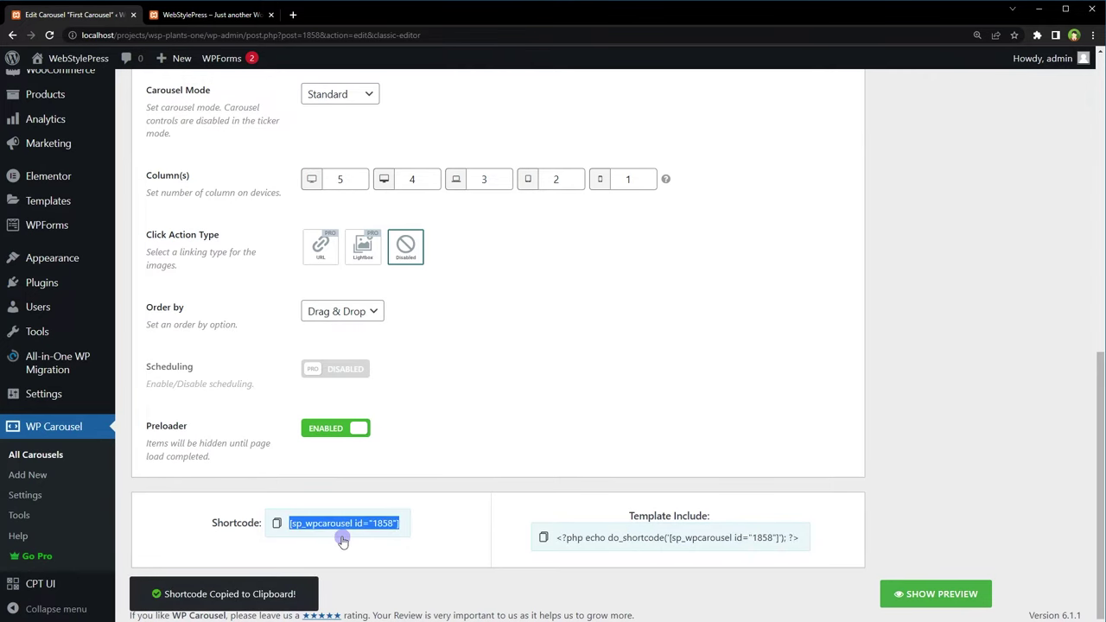
Publish the Carousel page containing [sp_wpcarousel id="1858"] and open its live permalink in a new tab.
{"action": "scroll", "coordinate": [35, 164], "scroll_direction": "up", "scroll_amount": 6}
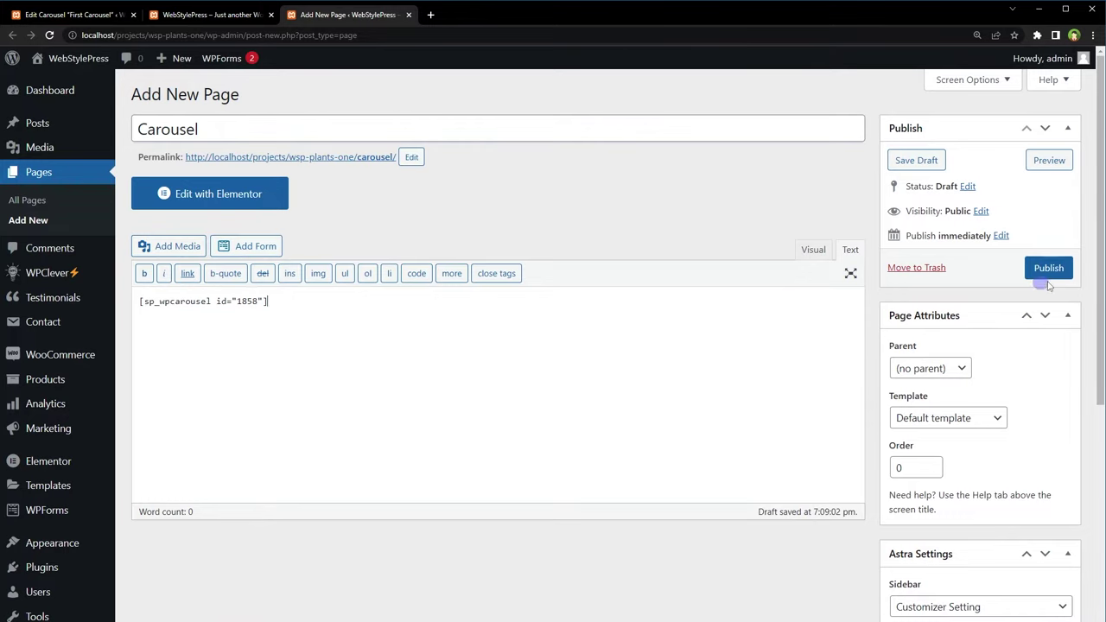
{"action": "left_click", "coordinate": [1056, 269]}
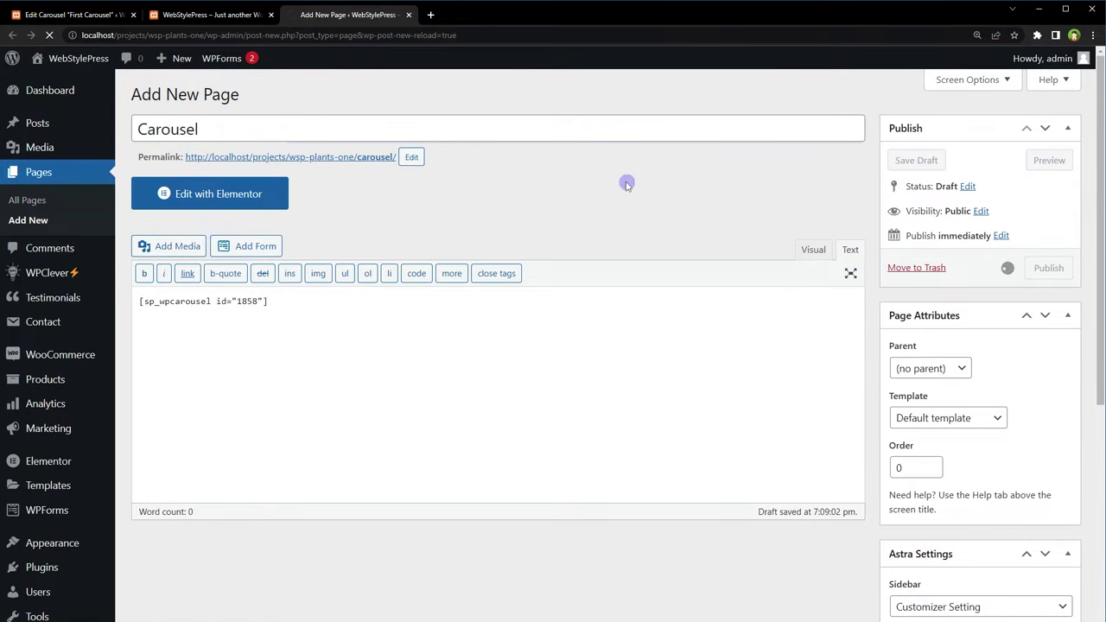
{"action": "left_click_drag", "start_coordinate": [399, 207], "coordinate": [355, 207]}
{"action": "left_click", "coordinate": [356, 203]}
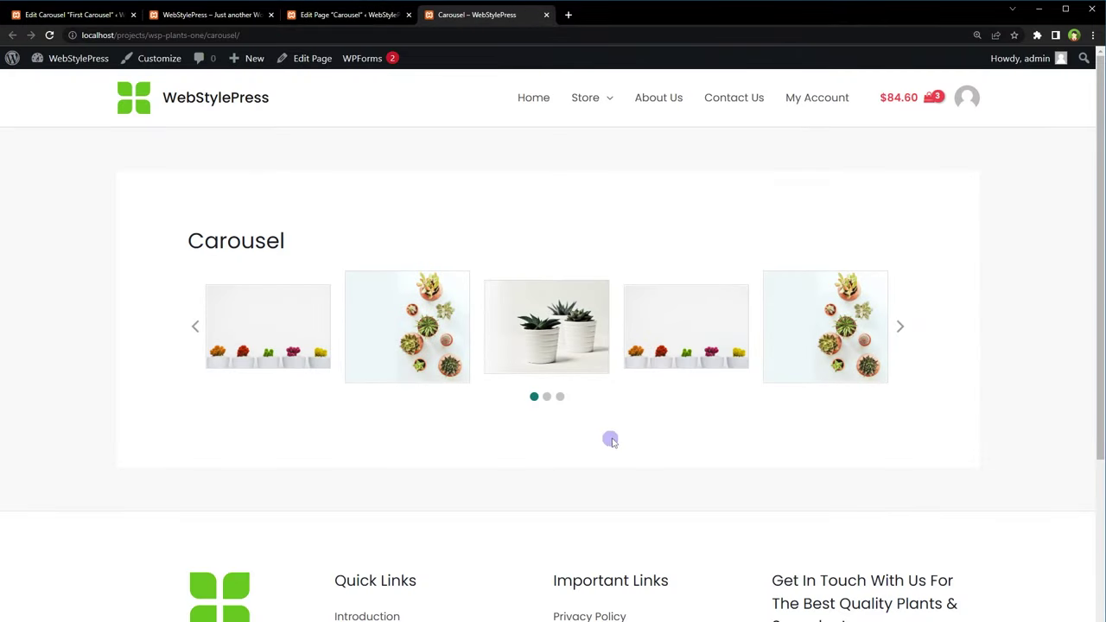
Cycle the live slider using its pagination dots and left/right arrows, then click a slide image.
{"action": "left_click", "coordinate": [554, 399]}
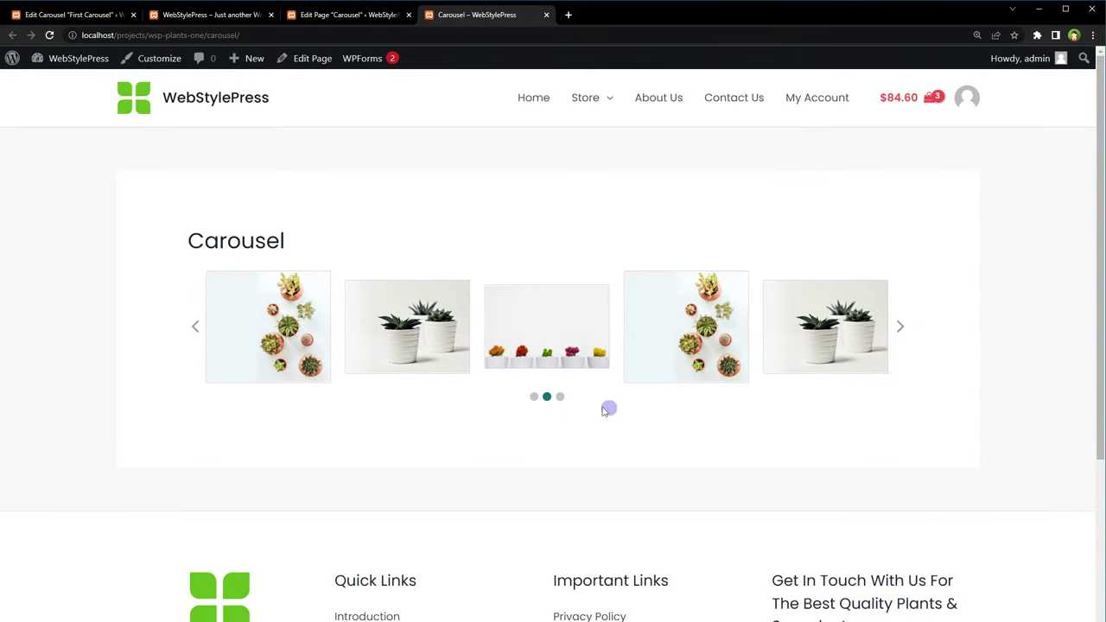
{"action": "left_click", "coordinate": [561, 396]}
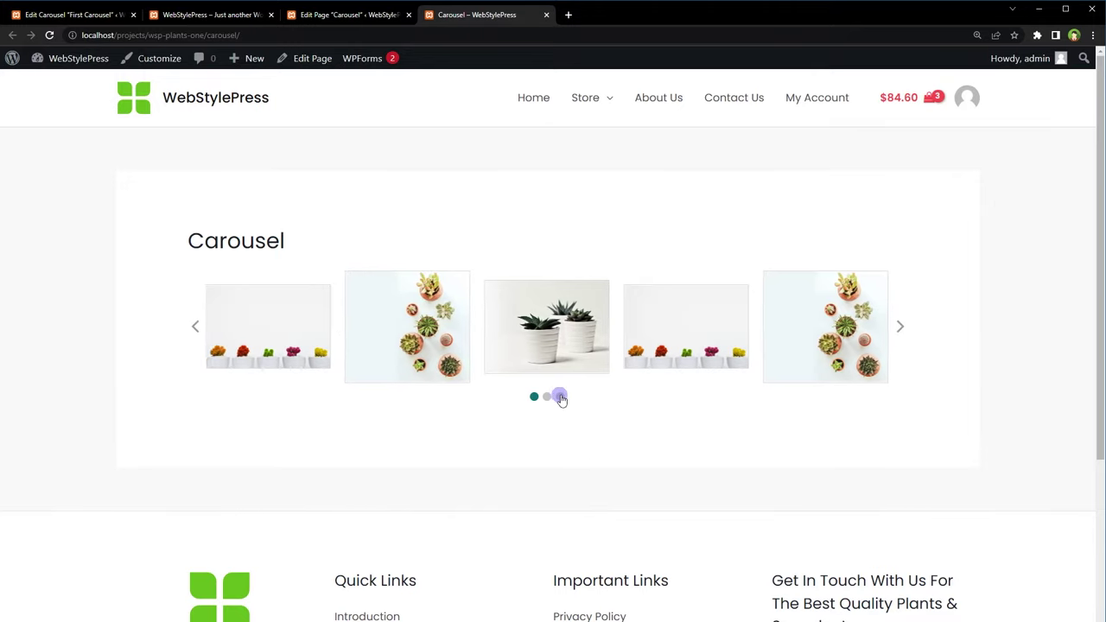
{"action": "left_click", "coordinate": [894, 361]}
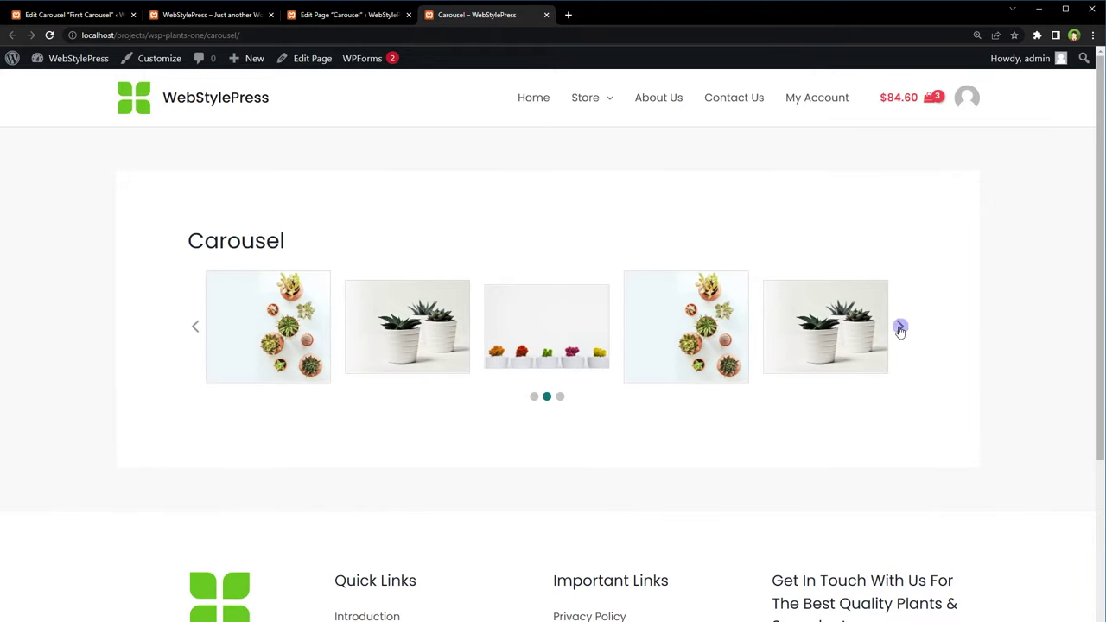
{"action": "left_click", "coordinate": [198, 333]}
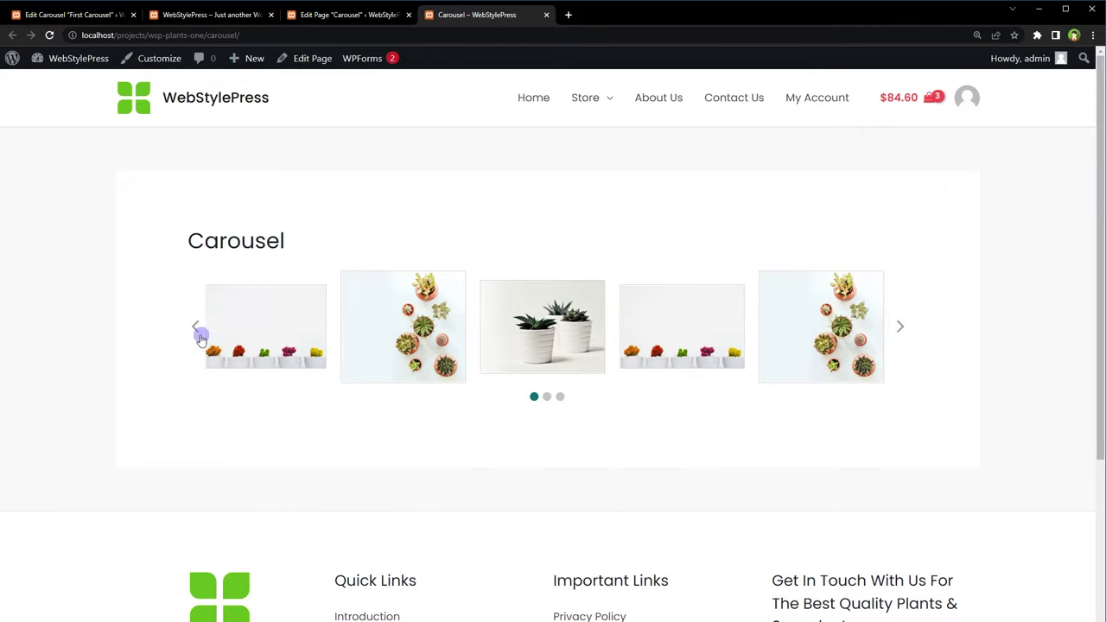
{"action": "left_click", "coordinate": [420, 365]}
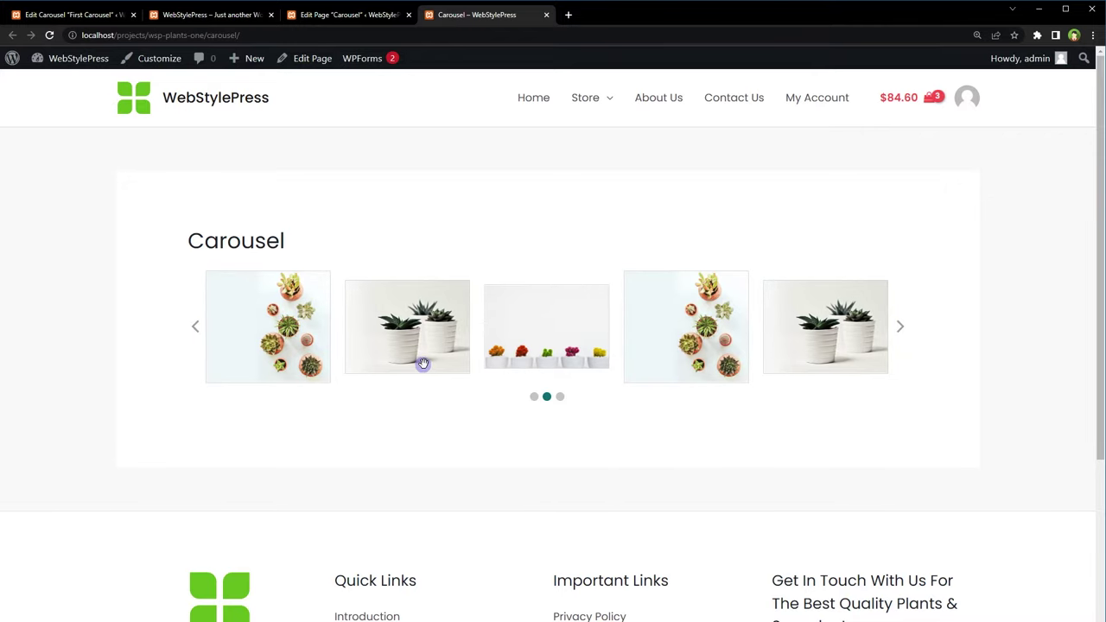
Switch First Carousel's Layout Type to Grid, update it, and reload the live page to check.
{"action": "key", "text": "ctrl+1"}
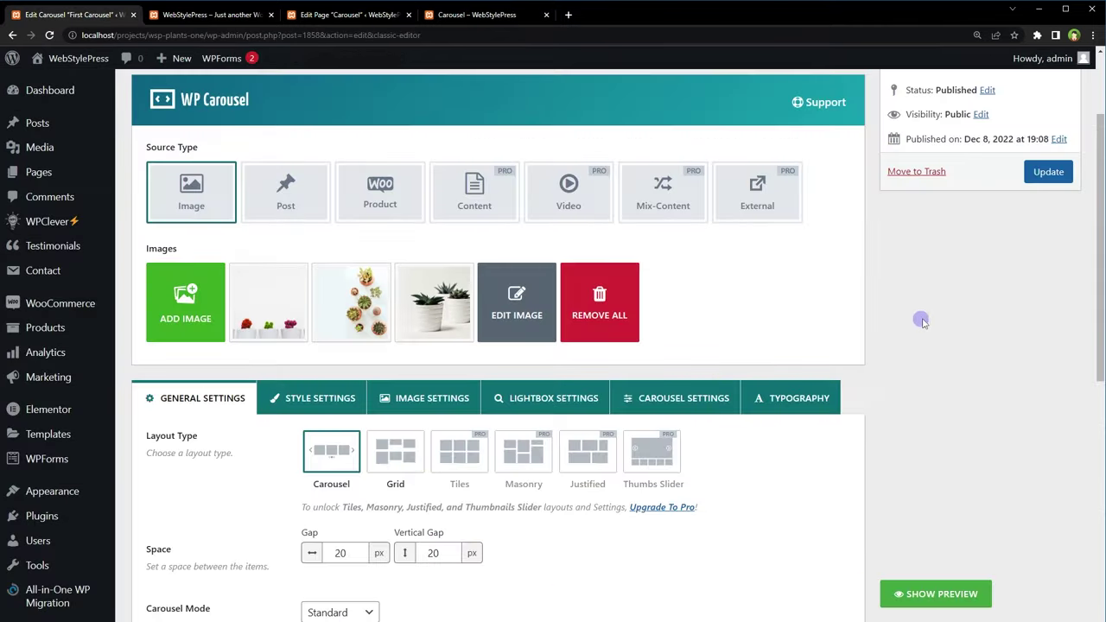
{"action": "scroll", "coordinate": [972, 340], "scroll_direction": "down", "scroll_amount": 2}
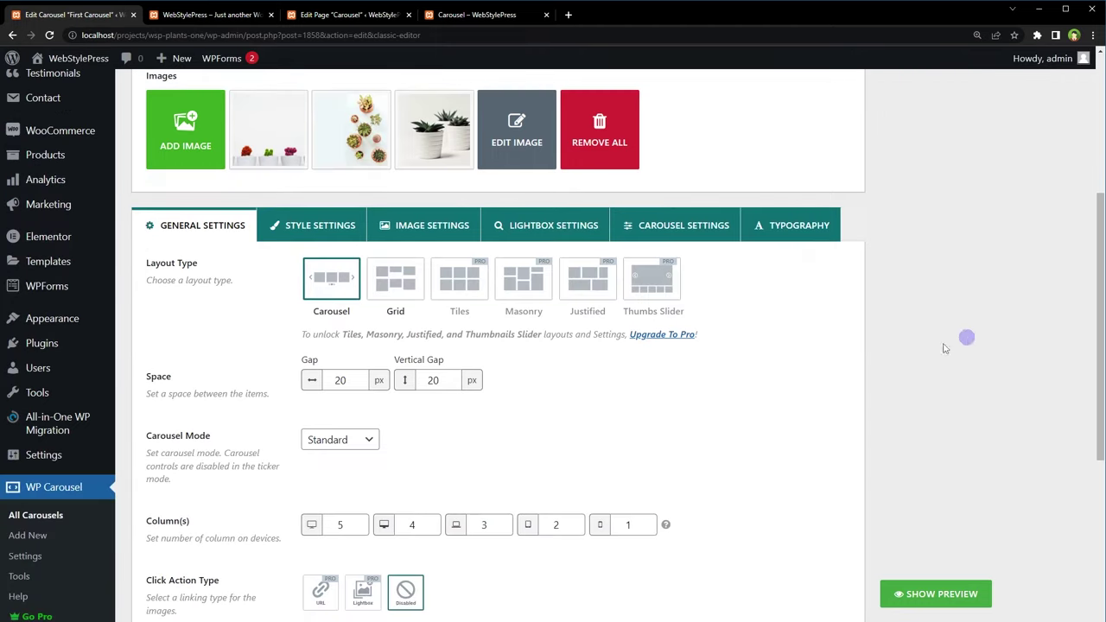
{"action": "left_click", "coordinate": [394, 286]}
{"action": "scroll", "coordinate": [977, 432], "scroll_direction": "up", "scroll_amount": 4}
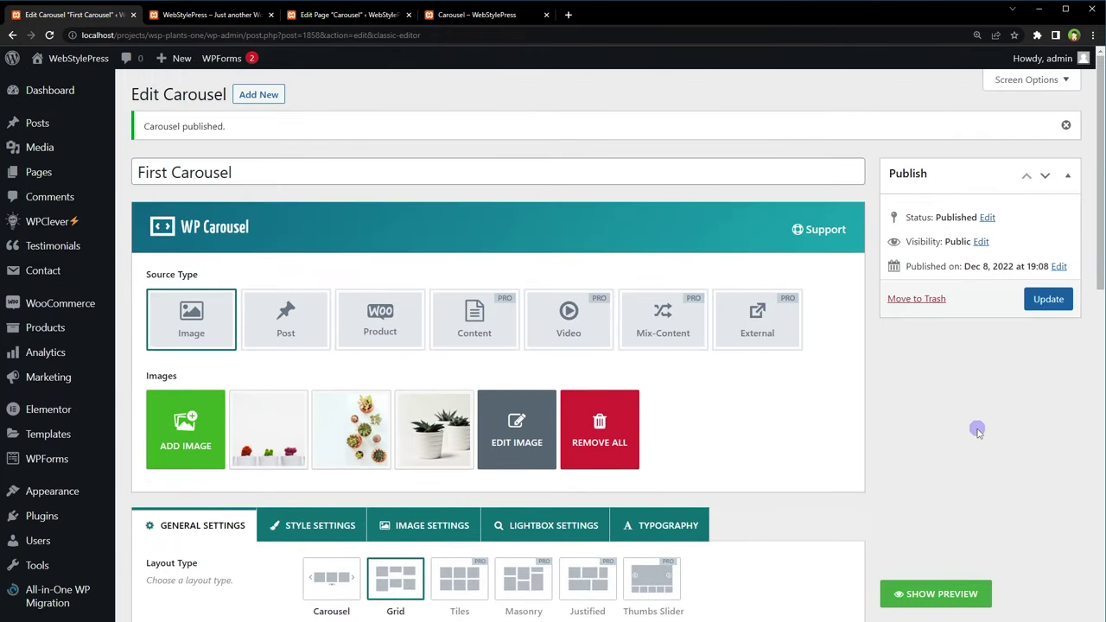
{"action": "left_click", "coordinate": [1048, 299]}
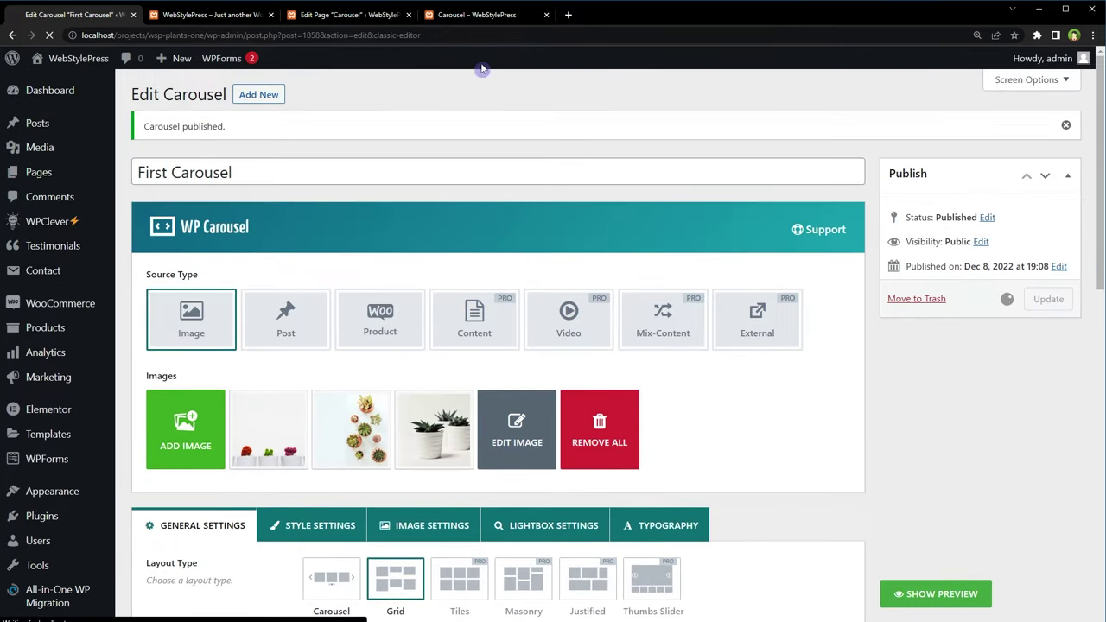
{"action": "left_click", "coordinate": [479, 21]}
{"action": "key", "text": "F5"}
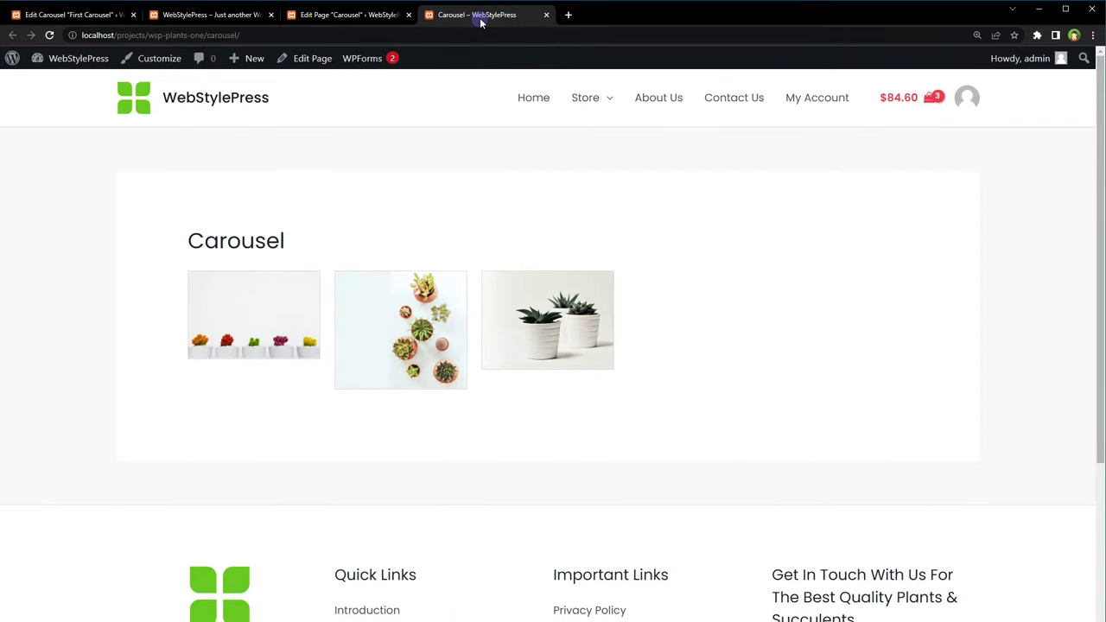
{"action": "left_click", "coordinate": [74, 15]}
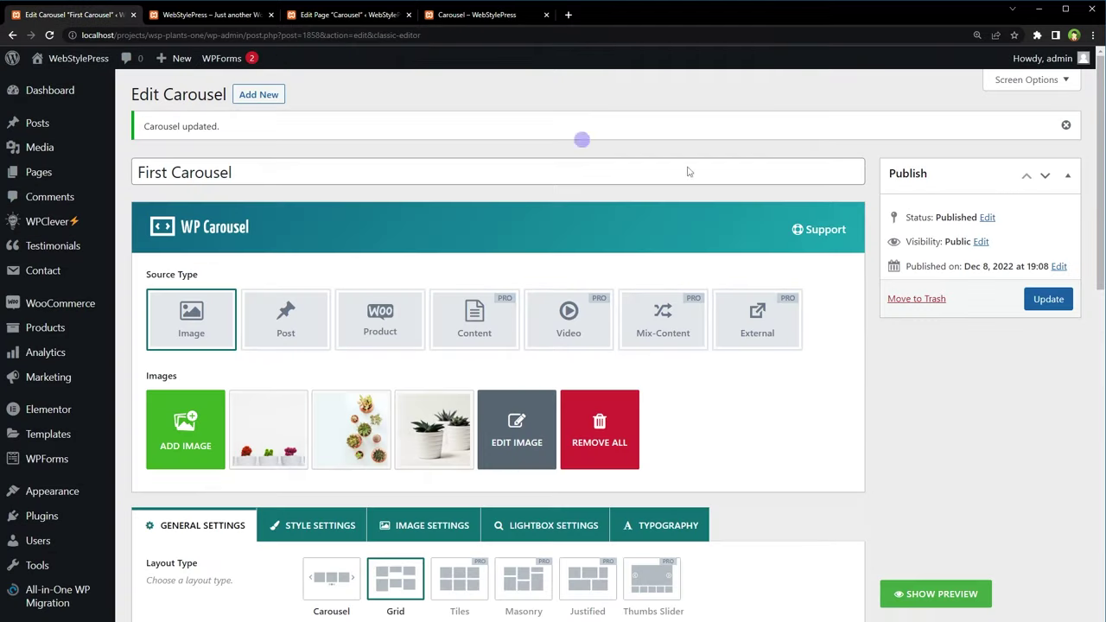
{"action": "scroll", "coordinate": [732, 351], "scroll_direction": "down", "scroll_amount": 5}
Set Image Size to Woocommerce_thumbnail - hard:300X300, update, and reload the live page.
{"action": "left_click", "coordinate": [439, 179]}
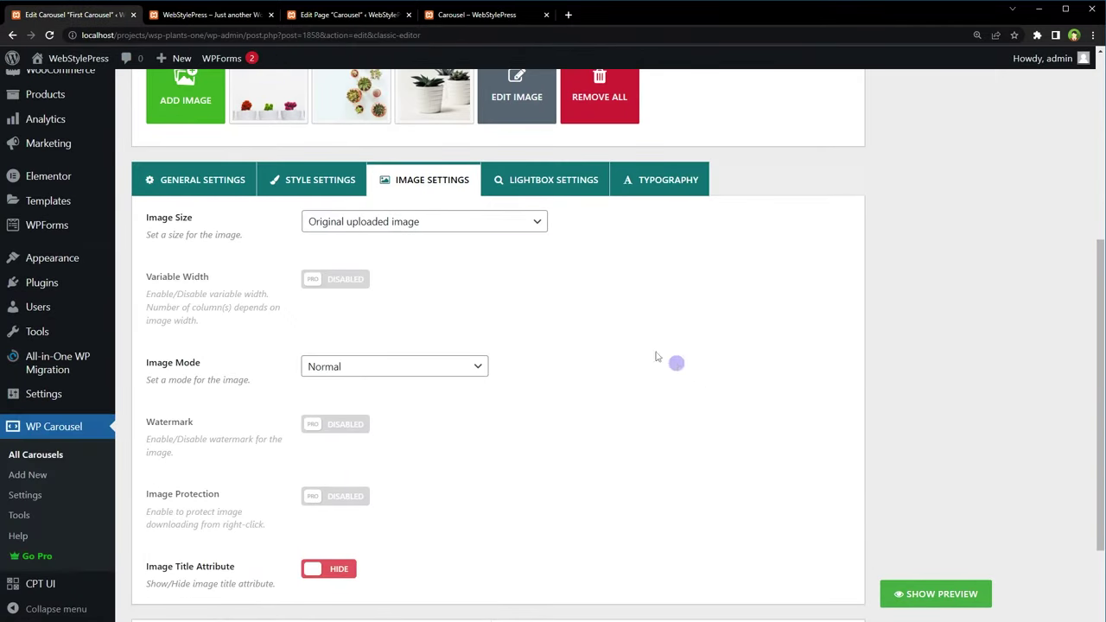
{"action": "left_click", "coordinate": [505, 224]}
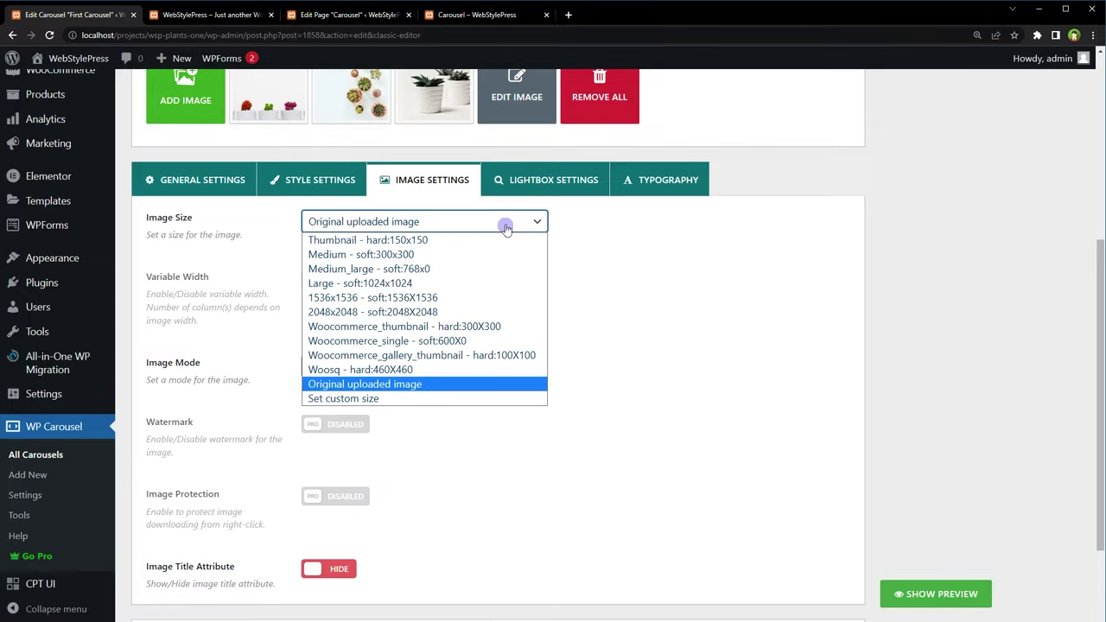
{"action": "left_click", "coordinate": [522, 332]}
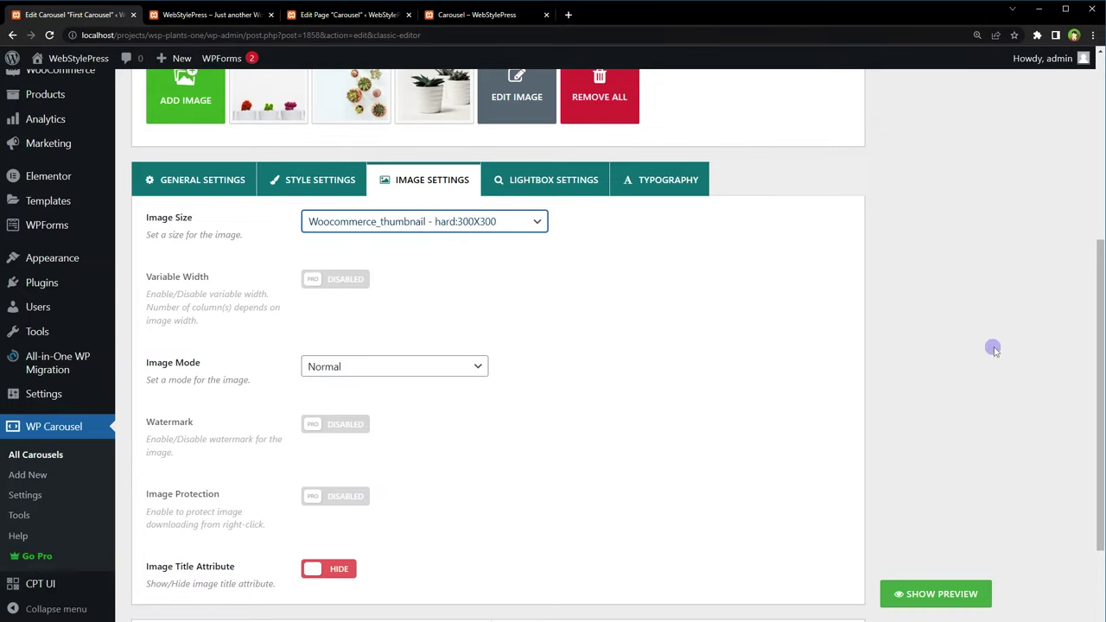
{"action": "scroll", "coordinate": [994, 349], "scroll_direction": "up", "scroll_amount": 5}
{"action": "left_click", "coordinate": [1049, 299]}
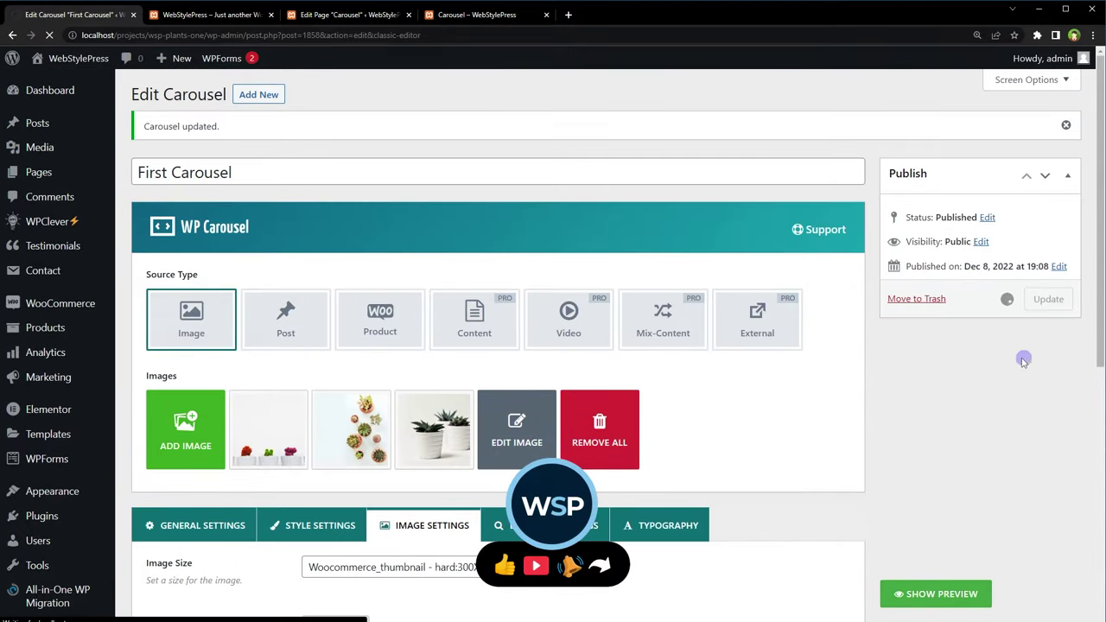
{"action": "left_click", "coordinate": [467, 15]}
{"action": "right_click", "coordinate": [735, 164]}
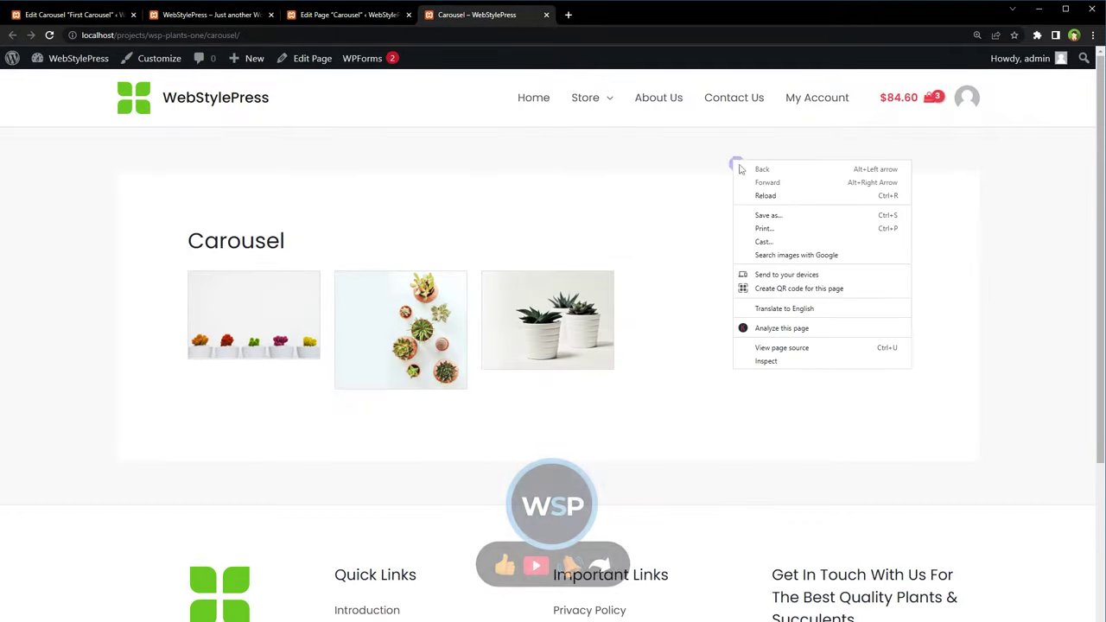
{"action": "left_click", "coordinate": [766, 195]}
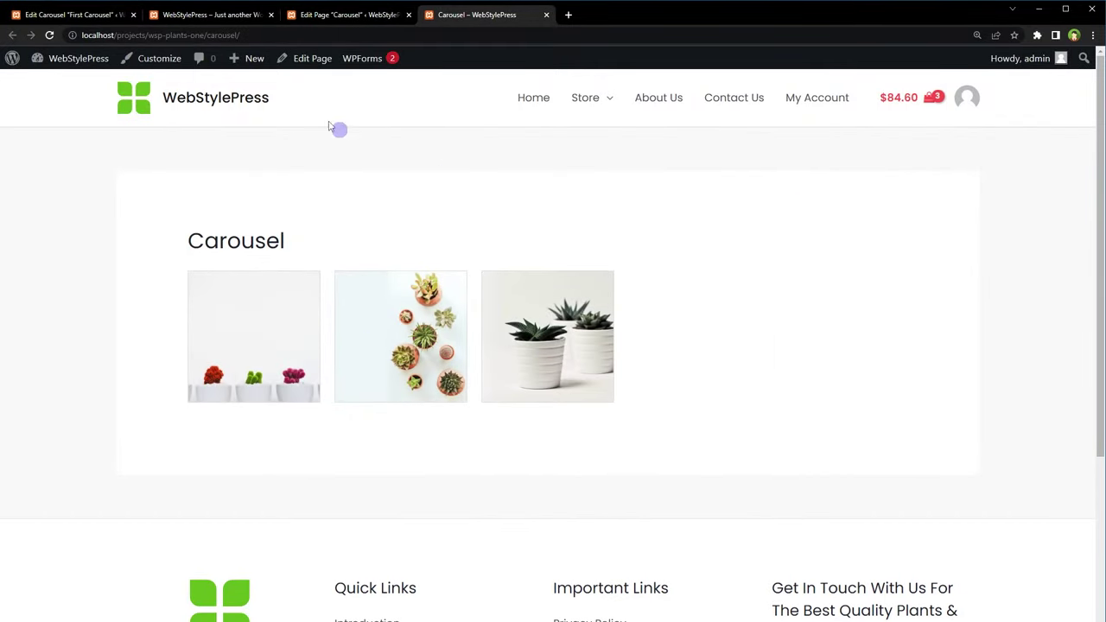
Switch First Carousel's layout back to Carousel and save it.
{"action": "left_click", "coordinate": [95, 19]}
{"action": "scroll", "coordinate": [716, 196], "scroll_direction": "down", "scroll_amount": 5}
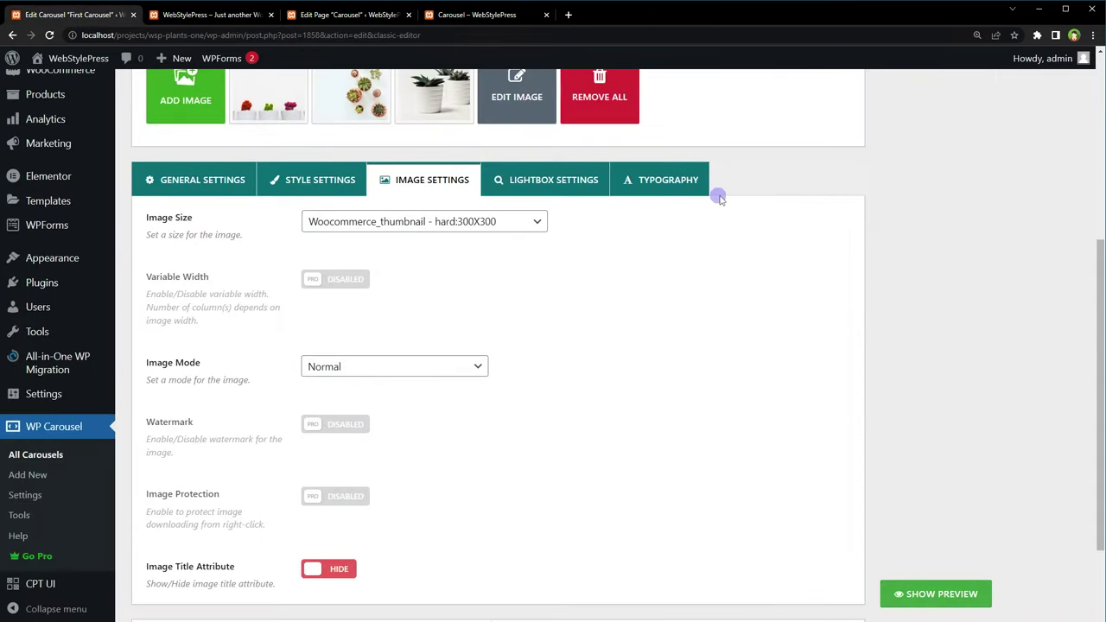
{"action": "scroll", "coordinate": [440, 371], "scroll_direction": "up", "scroll_amount": 2}
{"action": "left_click", "coordinate": [210, 293]}
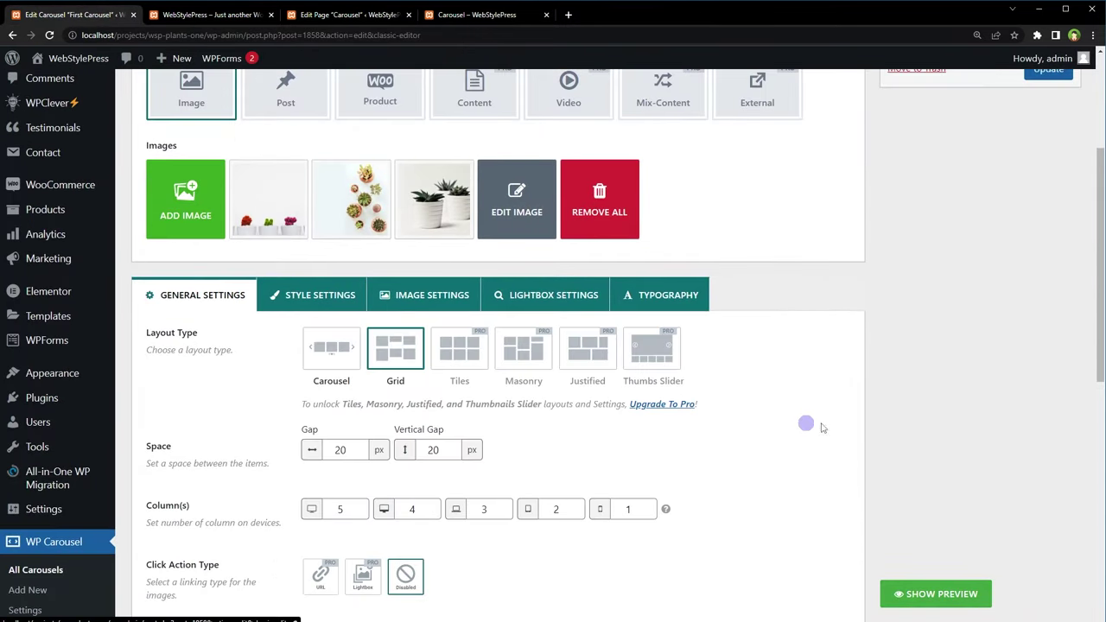
{"action": "scroll", "coordinate": [819, 411], "scroll_direction": "down", "scroll_amount": 2}
{"action": "left_click", "coordinate": [314, 236]}
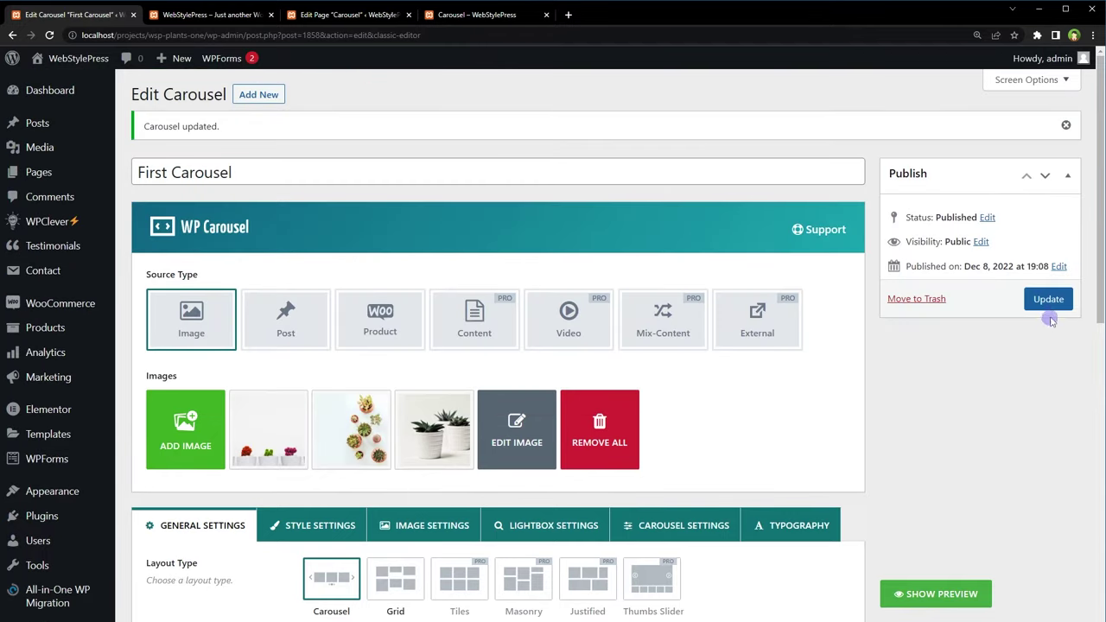
{"action": "left_click", "coordinate": [1049, 300]}
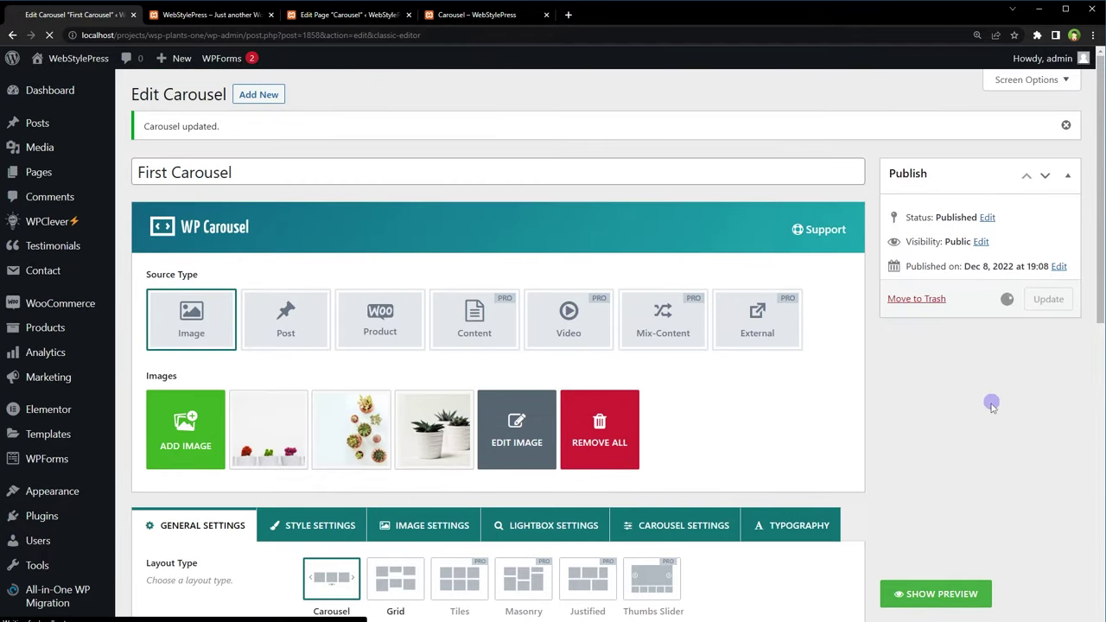
Reload the live Carousel page and advance the slider two images with the next arrow.
{"action": "left_click", "coordinate": [484, 14]}
{"action": "right_click", "coordinate": [104, 226]}
{"action": "left_click", "coordinate": [129, 261]}
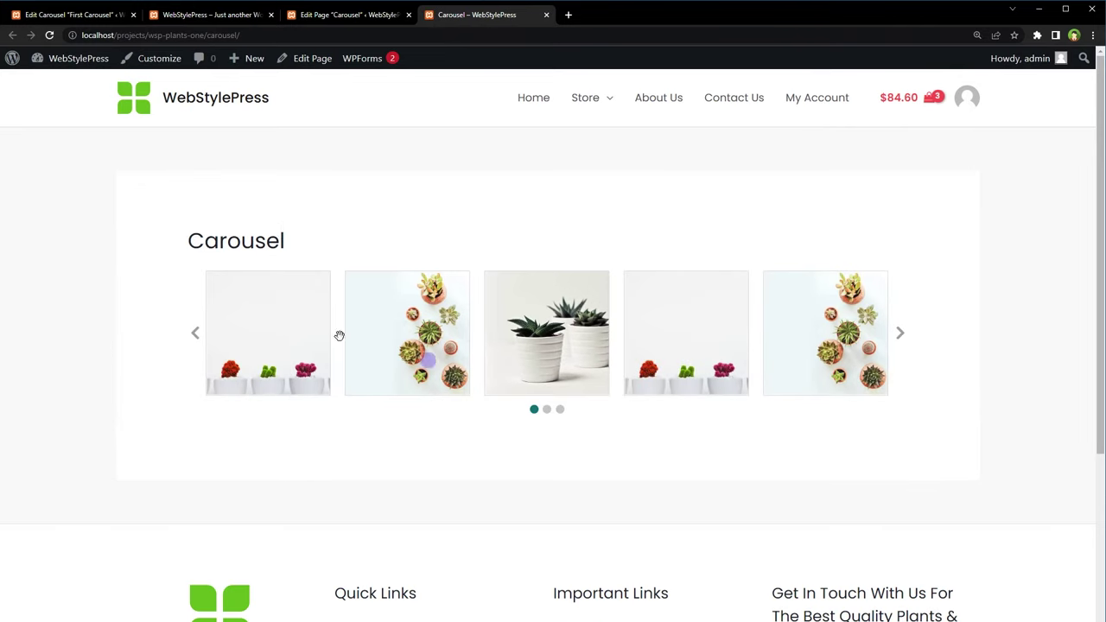
{"action": "left_click", "coordinate": [901, 334]}
{"action": "left_click", "coordinate": [902, 333]}
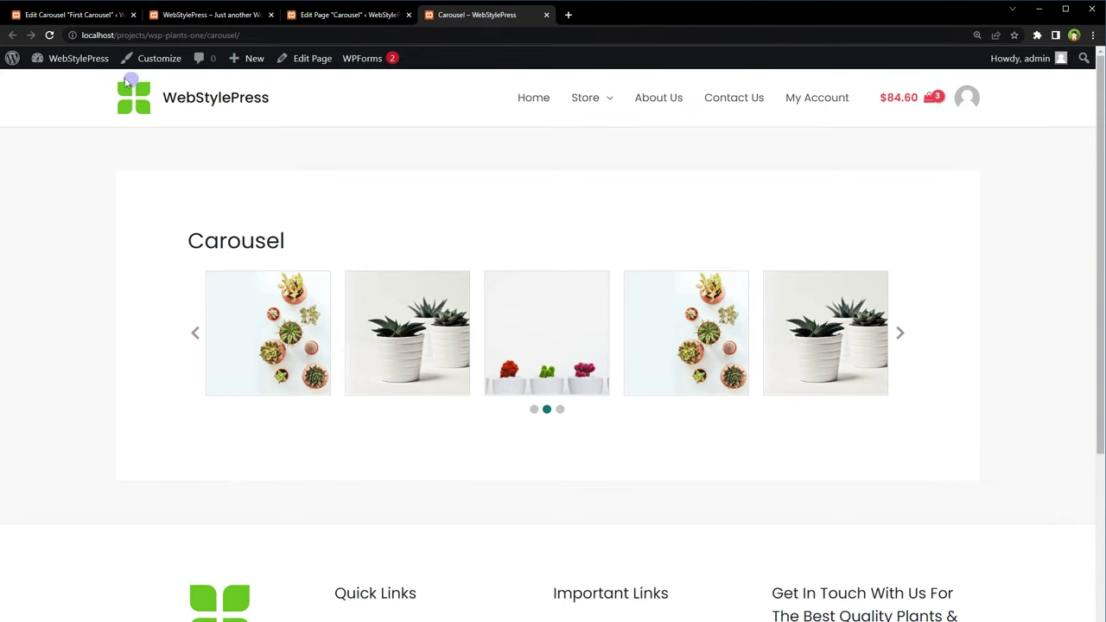
Review First Carousel's Carousel Settings, toggling Touch Swipe off and back on so it stays enabled.
{"action": "left_click", "coordinate": [70, 15]}
{"action": "scroll", "coordinate": [916, 423], "scroll_direction": "down", "scroll_amount": 3}
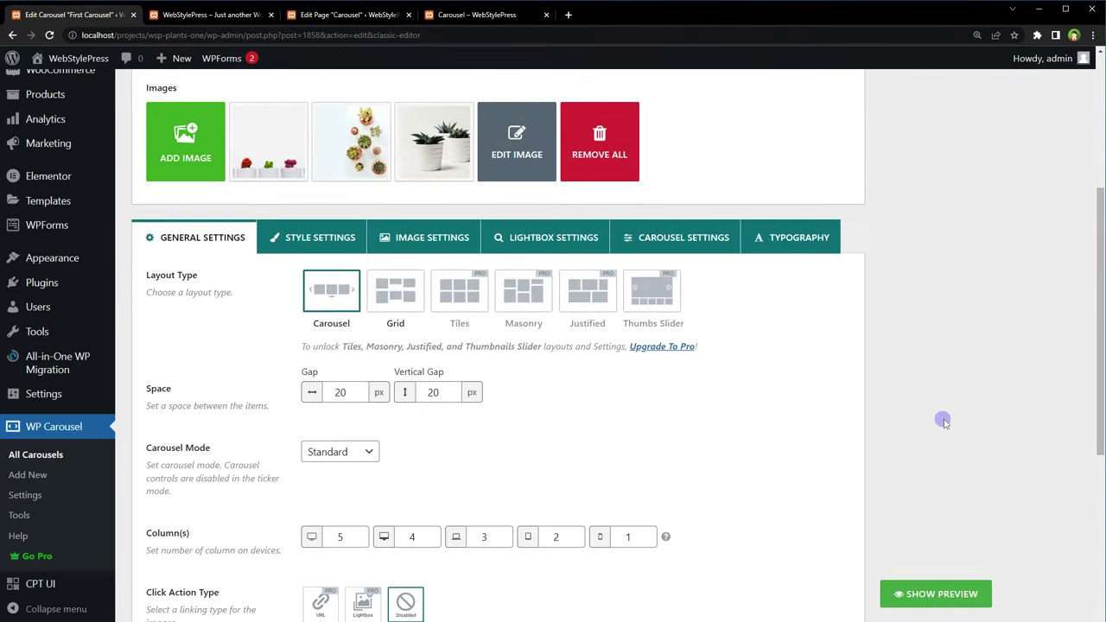
{"action": "left_click", "coordinate": [682, 239]}
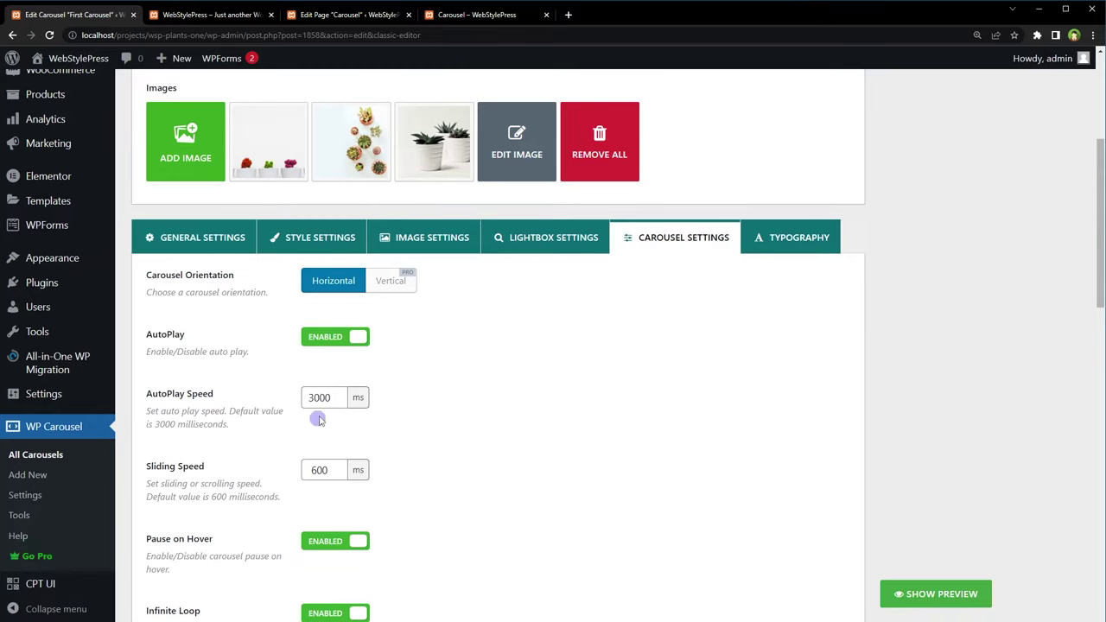
{"action": "scroll", "coordinate": [781, 527], "scroll_direction": "down", "scroll_amount": 3}
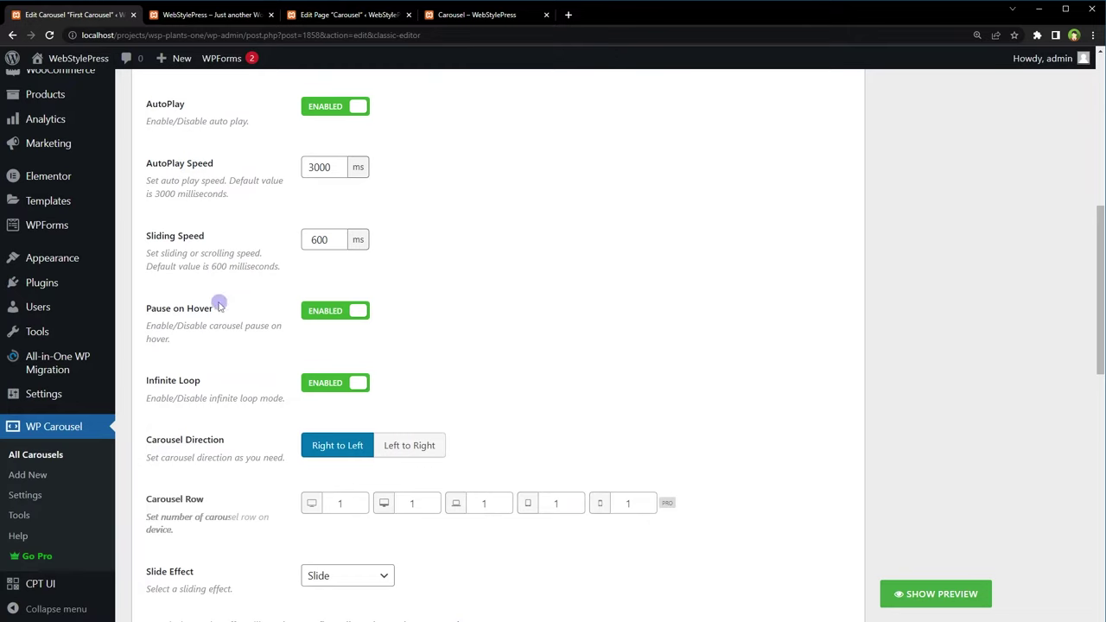
{"action": "scroll", "coordinate": [739, 436], "scroll_direction": "down", "scroll_amount": 3}
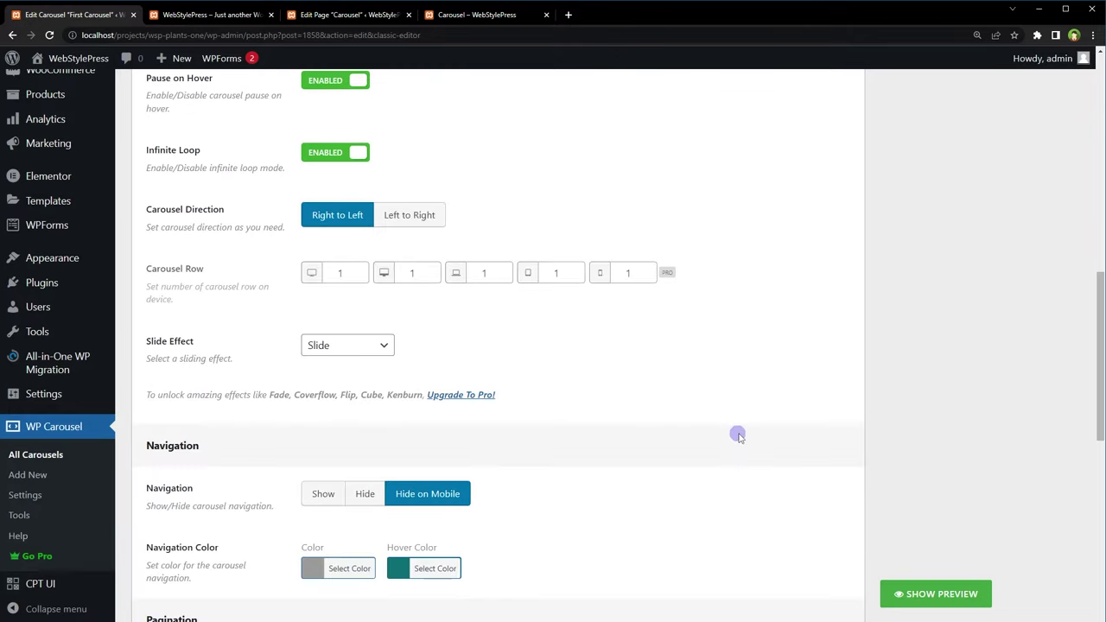
{"action": "scroll", "coordinate": [739, 437], "scroll_direction": "down", "scroll_amount": 7}
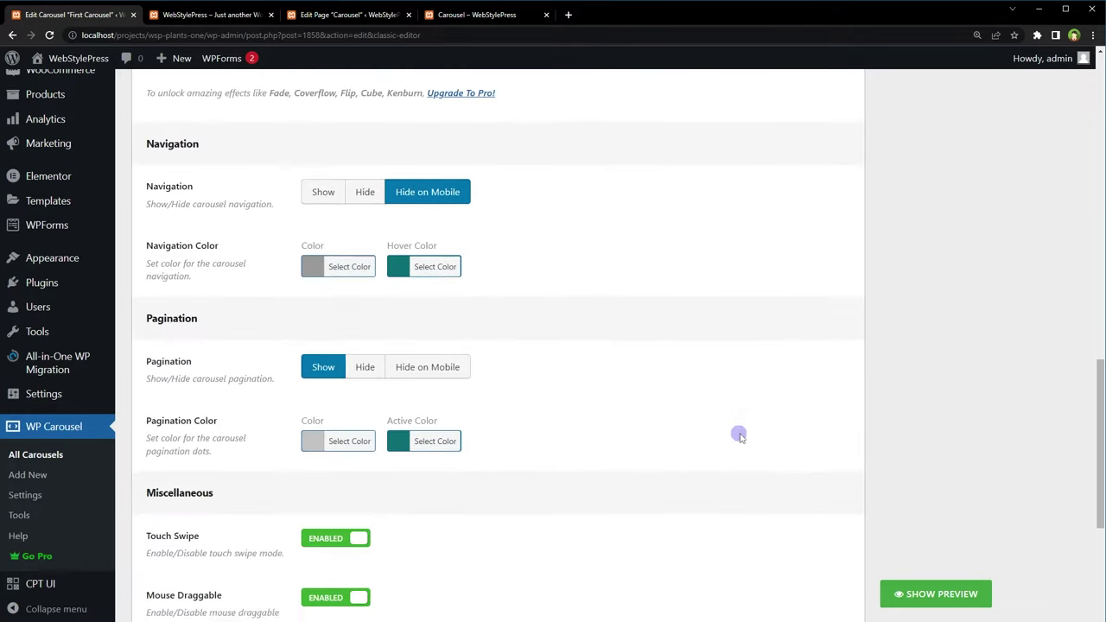
{"action": "left_click", "coordinate": [329, 265]}
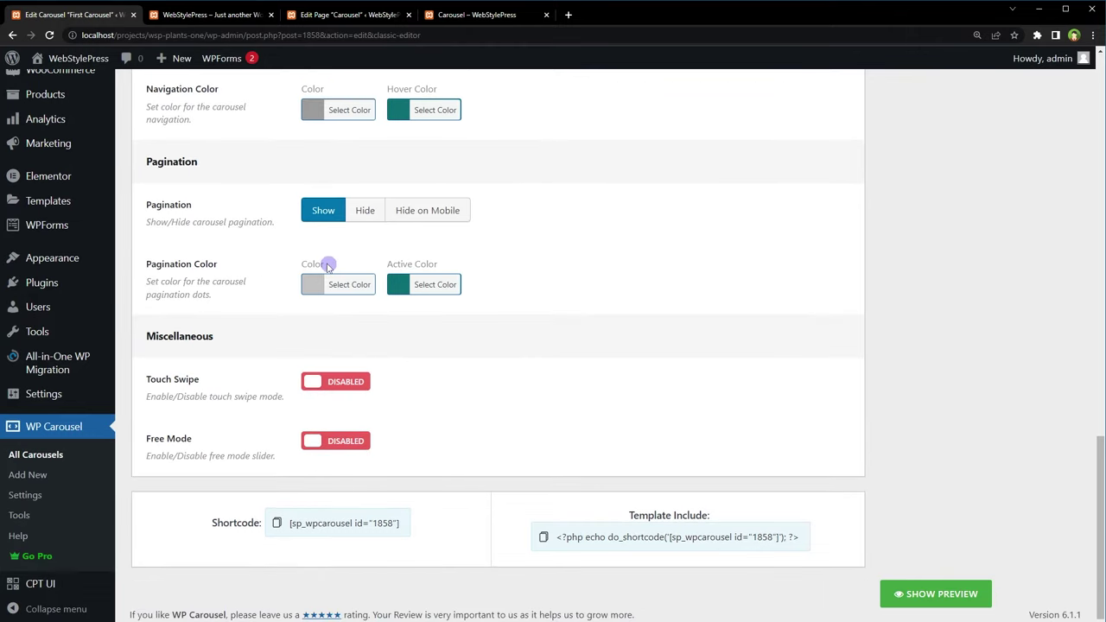
{"action": "left_click", "coordinate": [338, 383]}
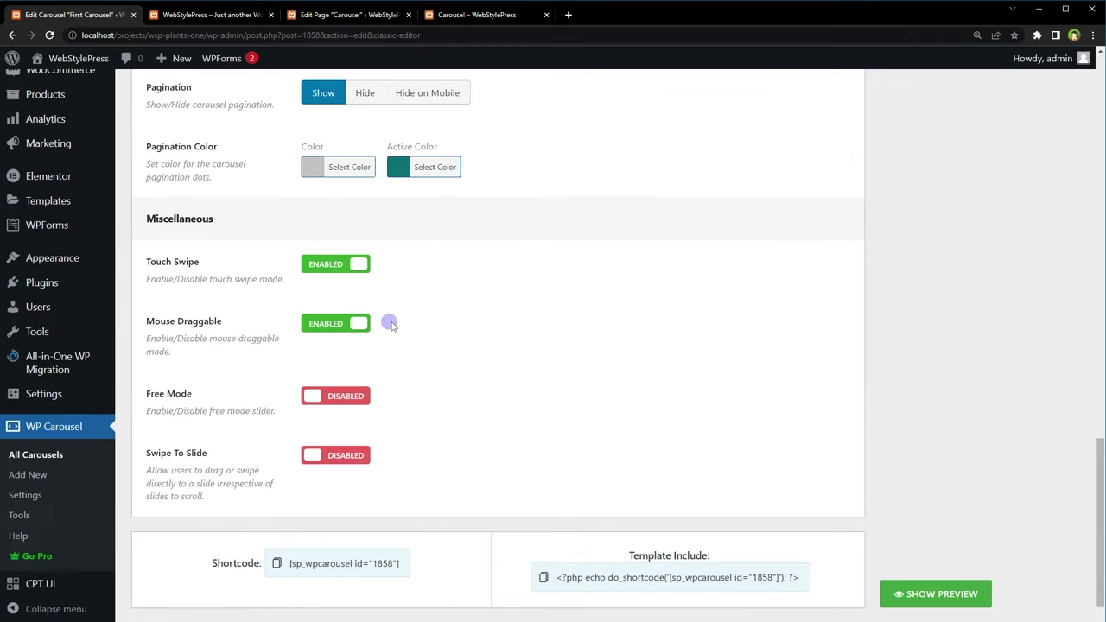
{"action": "scroll", "coordinate": [821, 415], "scroll_direction": "up", "scroll_amount": 4}
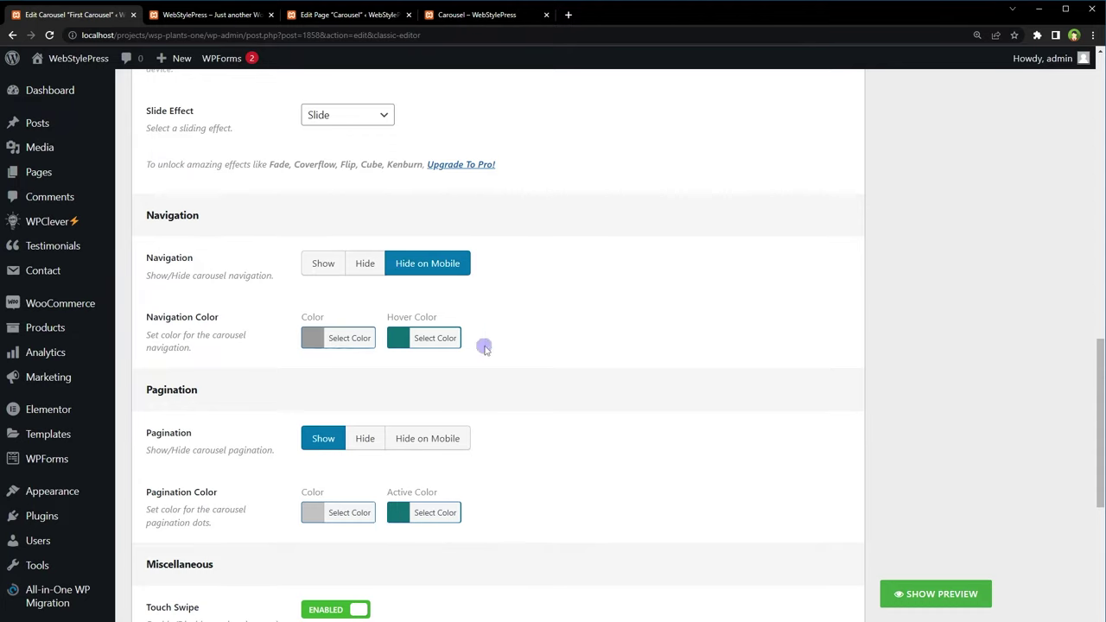
{"action": "scroll", "coordinate": [719, 388], "scroll_direction": "up", "scroll_amount": 4}
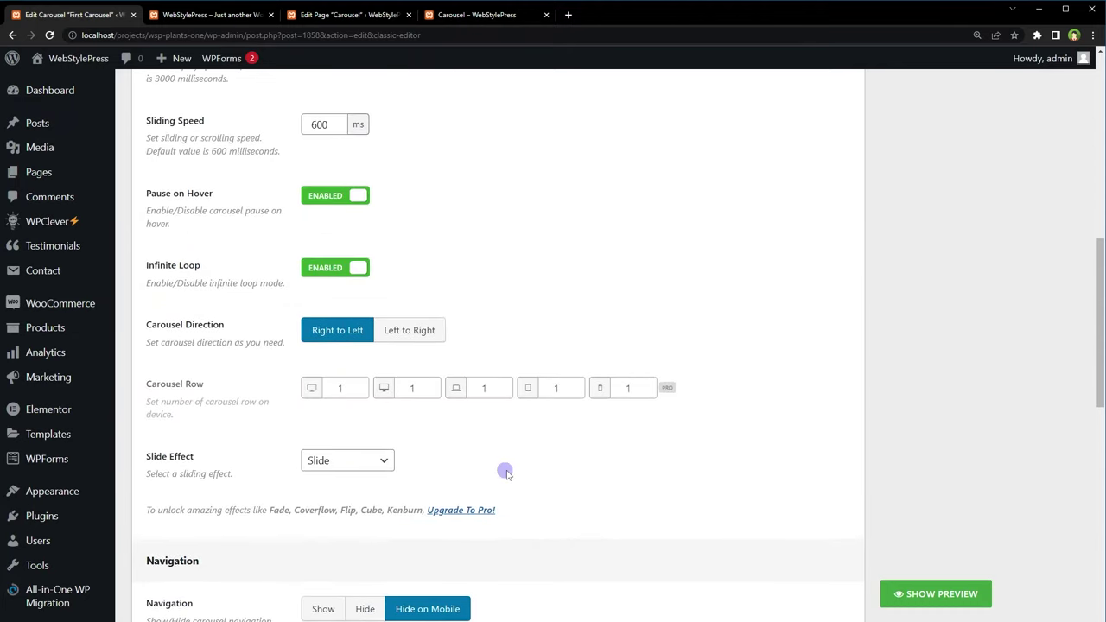
{"action": "scroll", "coordinate": [506, 473], "scroll_direction": "up", "scroll_amount": 4}
In General Settings, change the large-screen and desktop column counts from 5 and 4 to 3, keep laptop at 3, and save.
{"action": "scroll", "coordinate": [505, 473], "scroll_direction": "up", "scroll_amount": 1}
{"action": "left_click", "coordinate": [199, 346]}
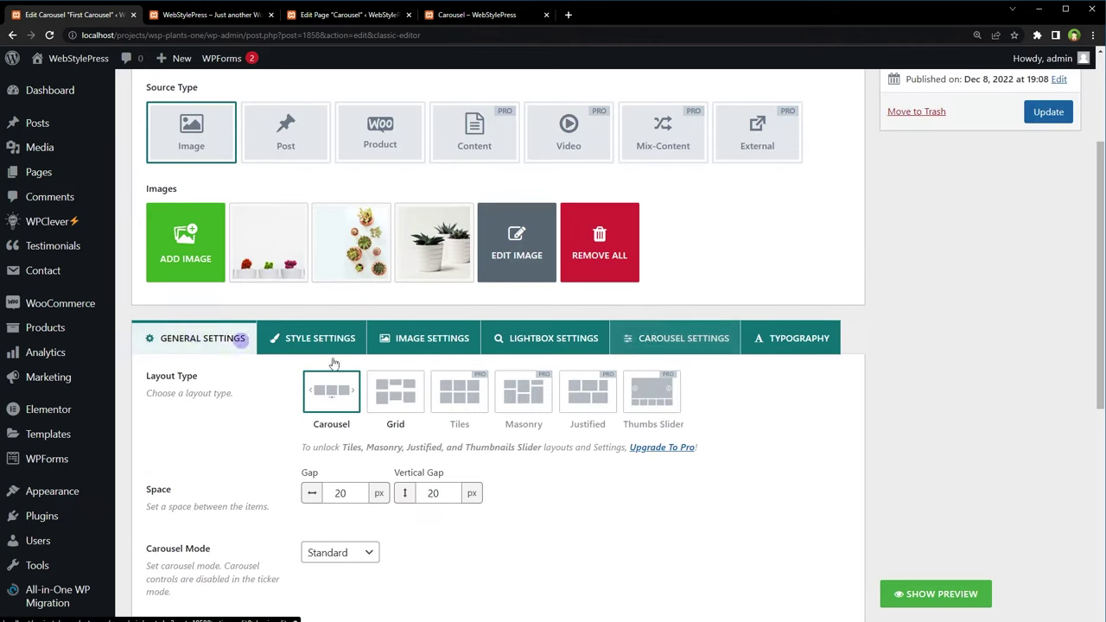
{"action": "scroll", "coordinate": [874, 346], "scroll_direction": "down", "scroll_amount": 3}
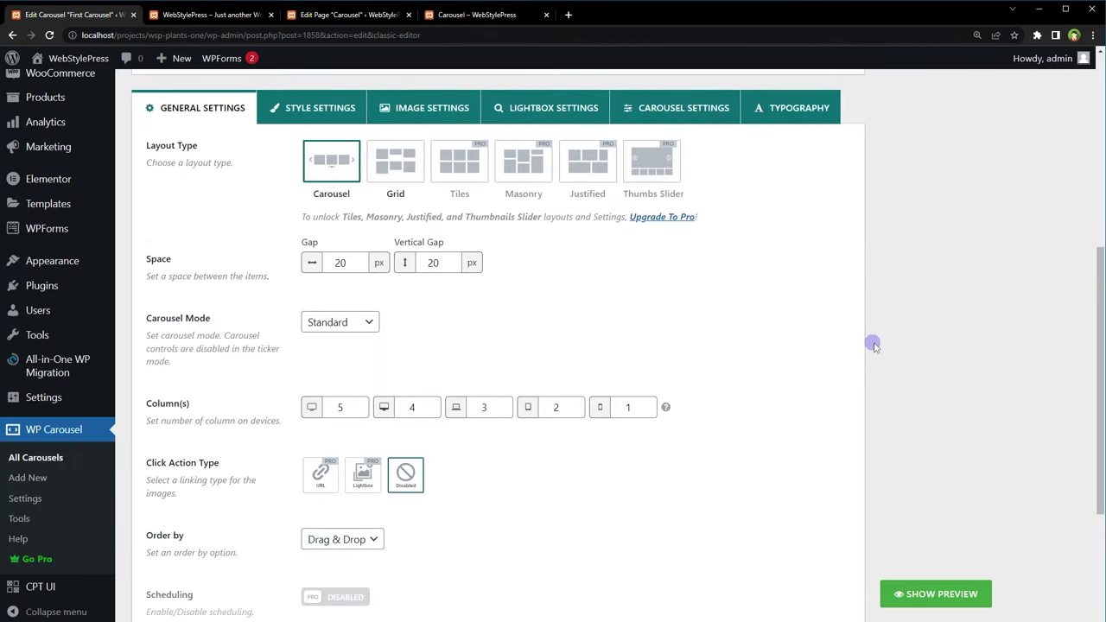
{"action": "scroll", "coordinate": [874, 345], "scroll_direction": "down", "scroll_amount": 2}
{"action": "scroll", "coordinate": [874, 346], "scroll_direction": "up", "scroll_amount": 2}
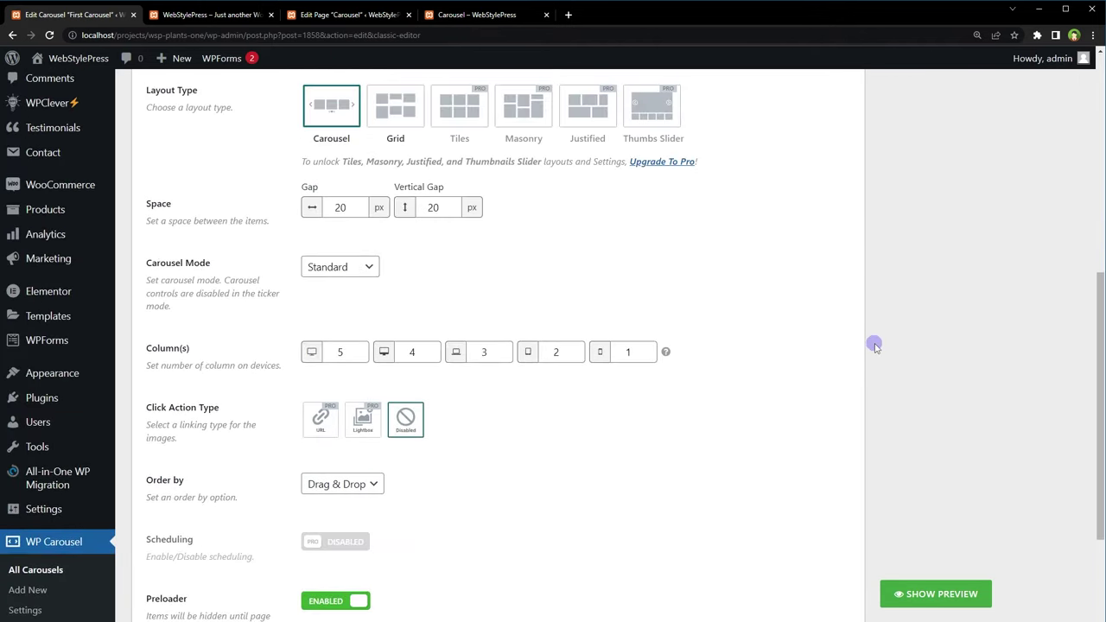
{"action": "left_click_drag", "start_coordinate": [346, 352], "coordinate": [315, 354]}
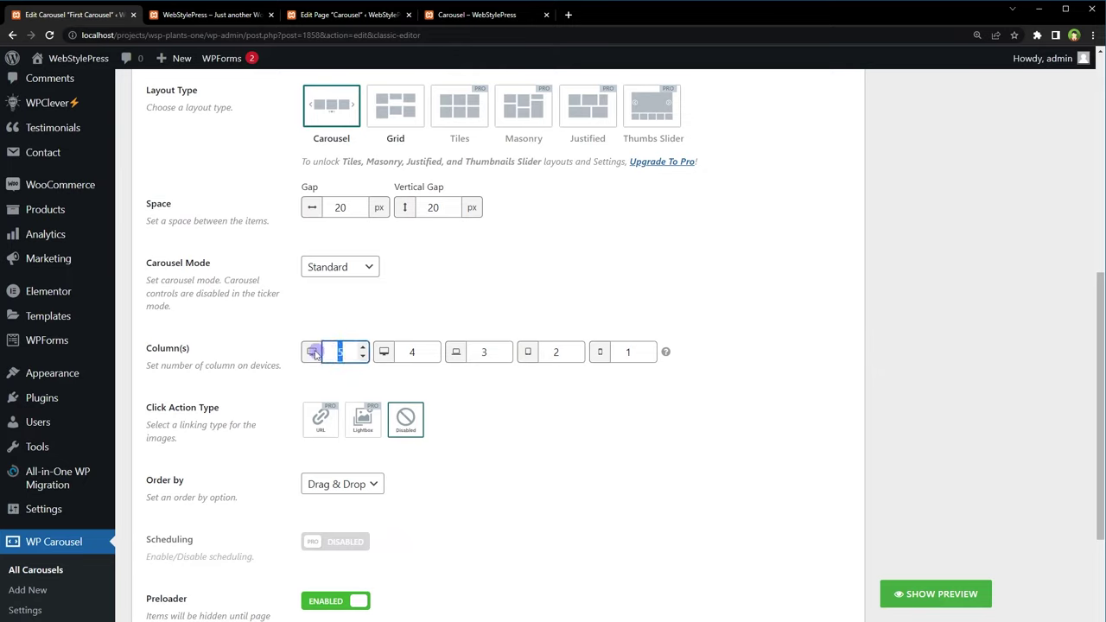
{"action": "type", "text": "3"}
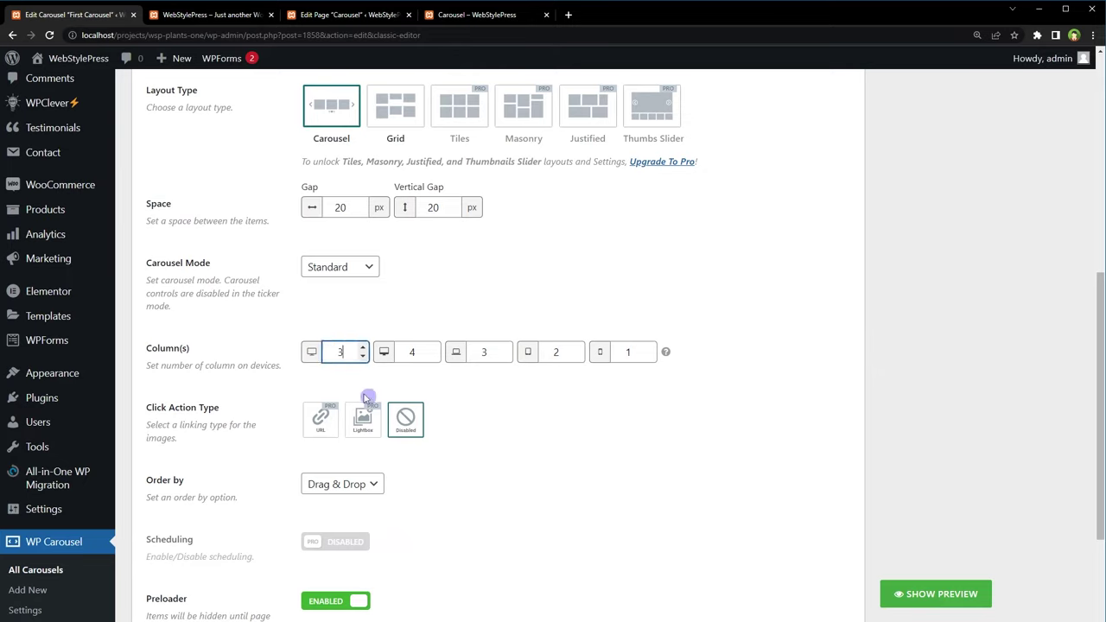
{"action": "double_click", "coordinate": [421, 356]}
{"action": "type", "text": "3"}
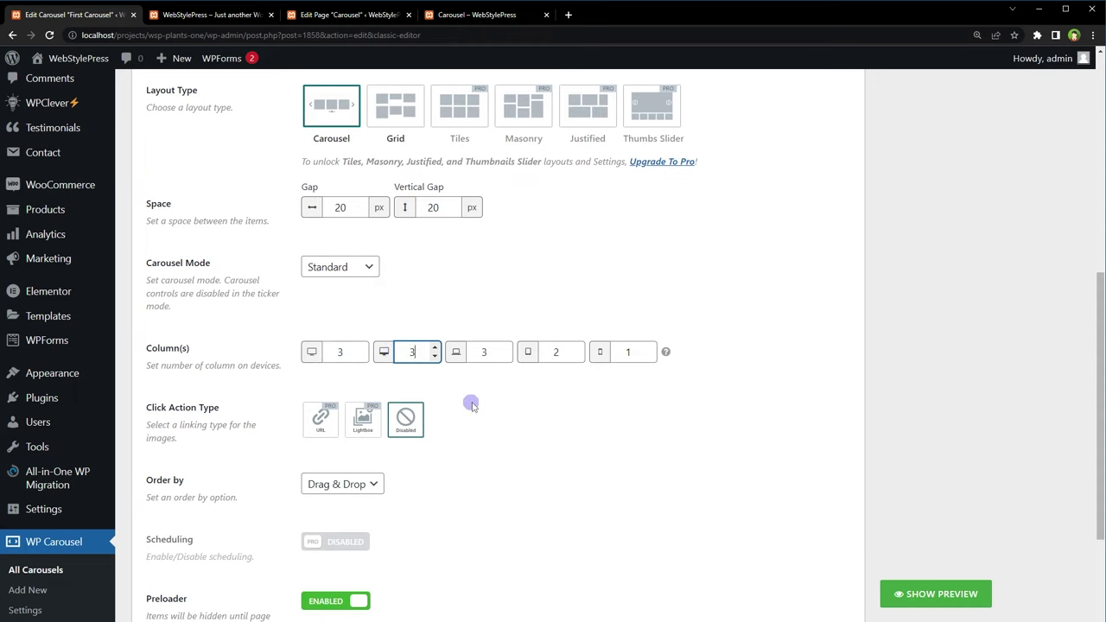
{"action": "left_click_drag", "start_coordinate": [496, 352], "coordinate": [468, 352]}
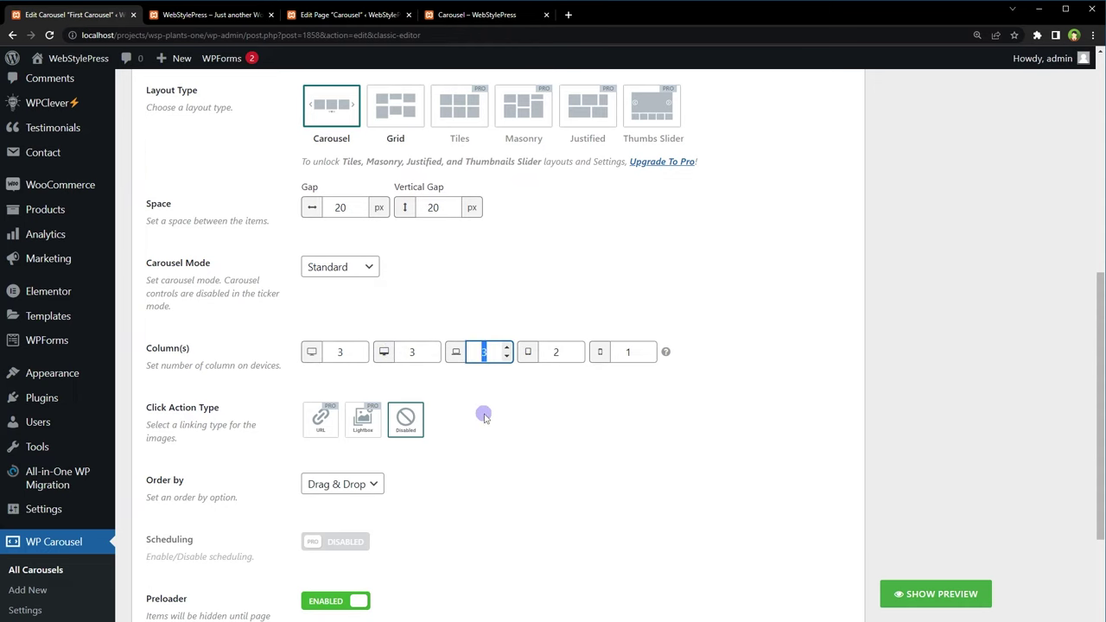
{"action": "key", "text": "Return"}
Update the 3-column carousel and reload the live Carousel page.
{"action": "left_click", "coordinate": [1047, 301]}
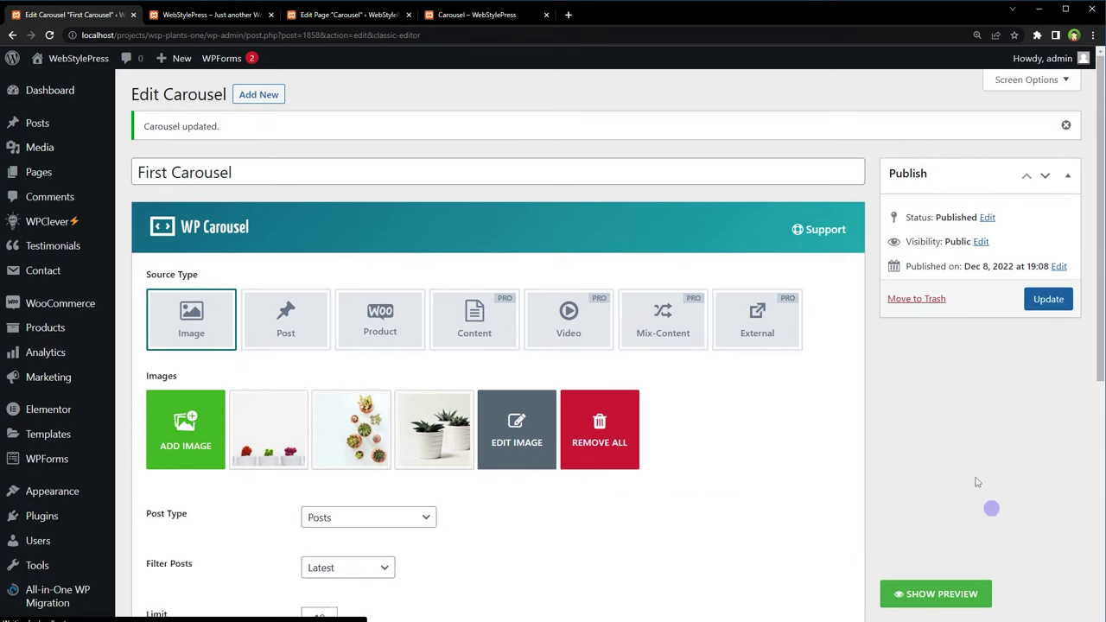
{"action": "left_click", "coordinate": [517, 20]}
{"action": "right_click", "coordinate": [906, 221]}
{"action": "left_click", "coordinate": [950, 254]}
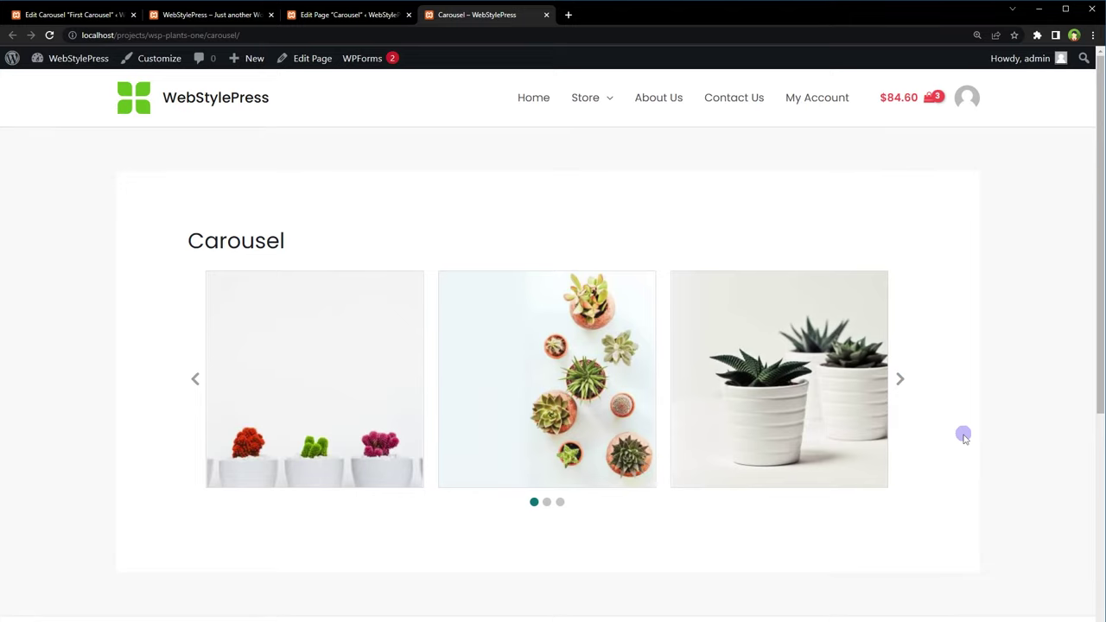
Flip through the slider with the next arrow, pagination dots and a drag, showing three images per slide.
{"action": "left_click", "coordinate": [905, 384]}
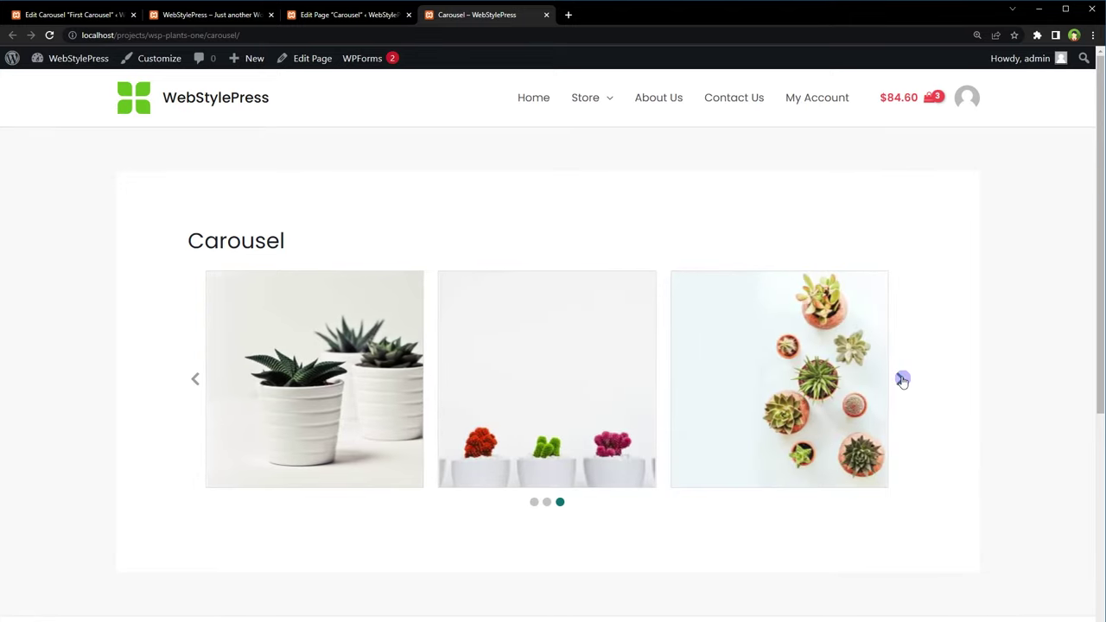
{"action": "left_click", "coordinate": [904, 383]}
{"action": "left_click", "coordinate": [902, 382]}
{"action": "left_click", "coordinate": [902, 378]}
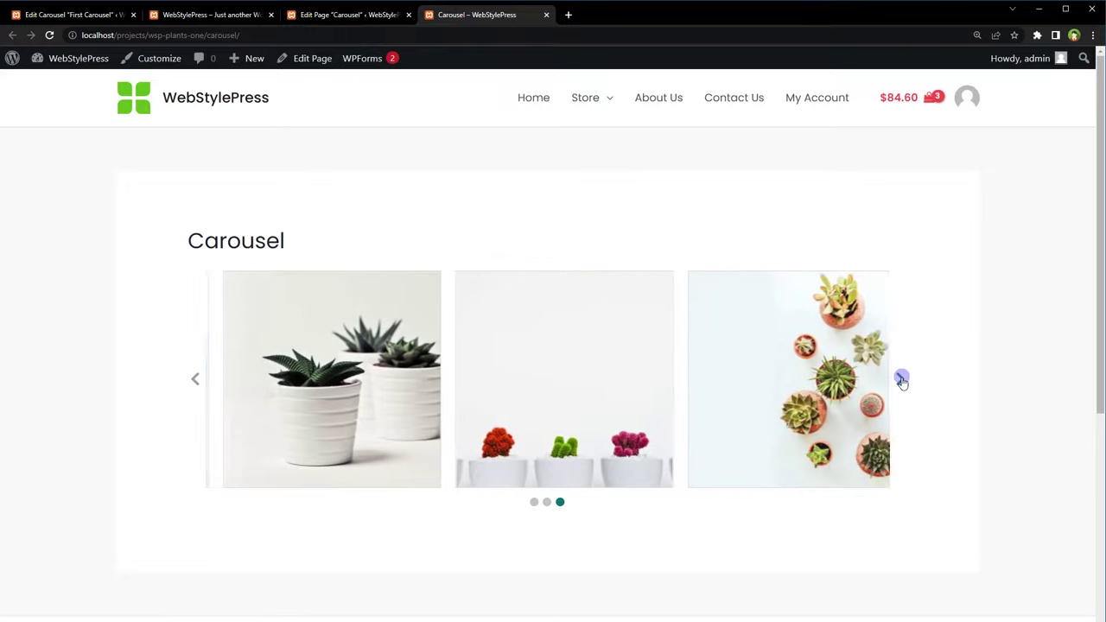
{"action": "left_click", "coordinate": [902, 379]}
{"action": "left_click", "coordinate": [547, 502]}
{"action": "left_click", "coordinate": [560, 502]}
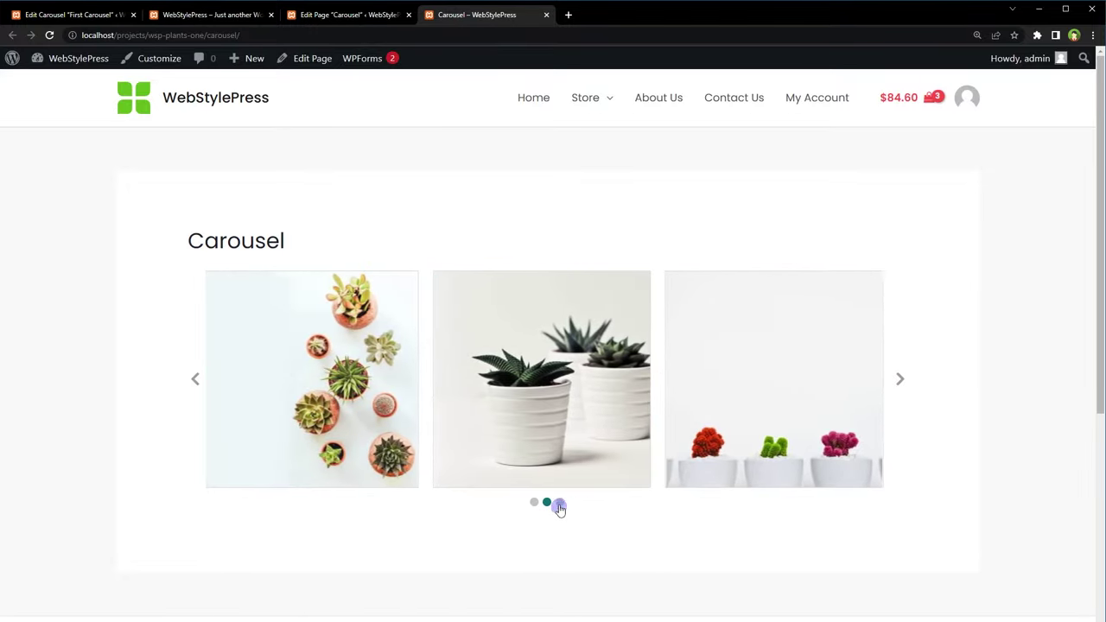
{"action": "left_click_drag", "start_coordinate": [523, 408], "coordinate": [699, 401]}
Change the First Carousel's Source Type to Post, keep the limit at 10, and update it.
{"action": "left_click", "coordinate": [41, 10]}
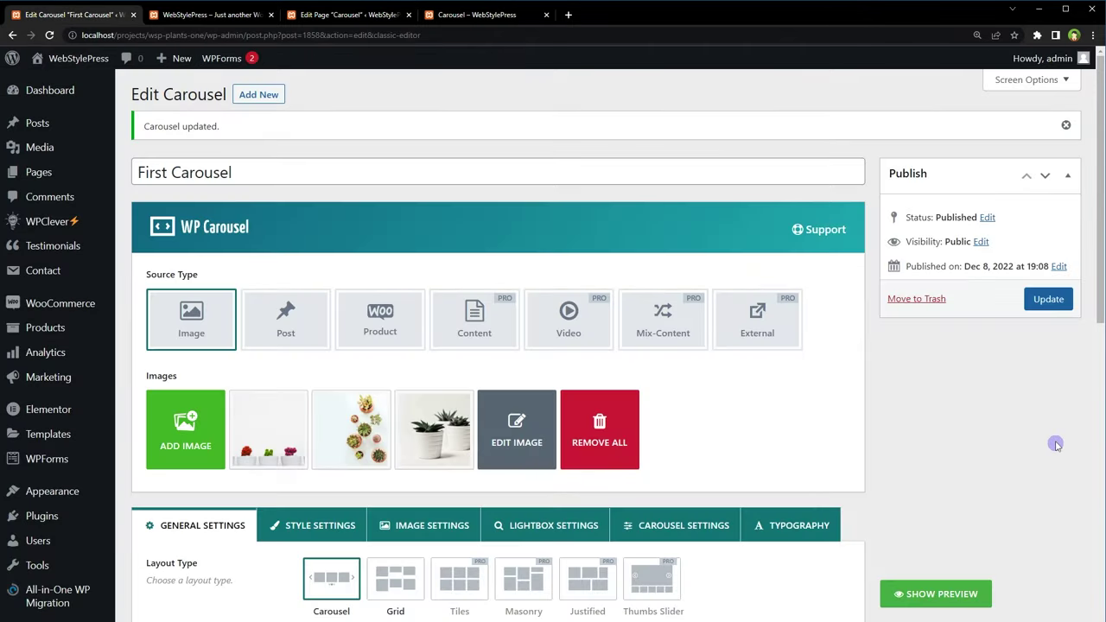
{"action": "left_click", "coordinate": [295, 326]}
{"action": "scroll", "coordinate": [998, 420], "scroll_direction": "down", "scroll_amount": 2}
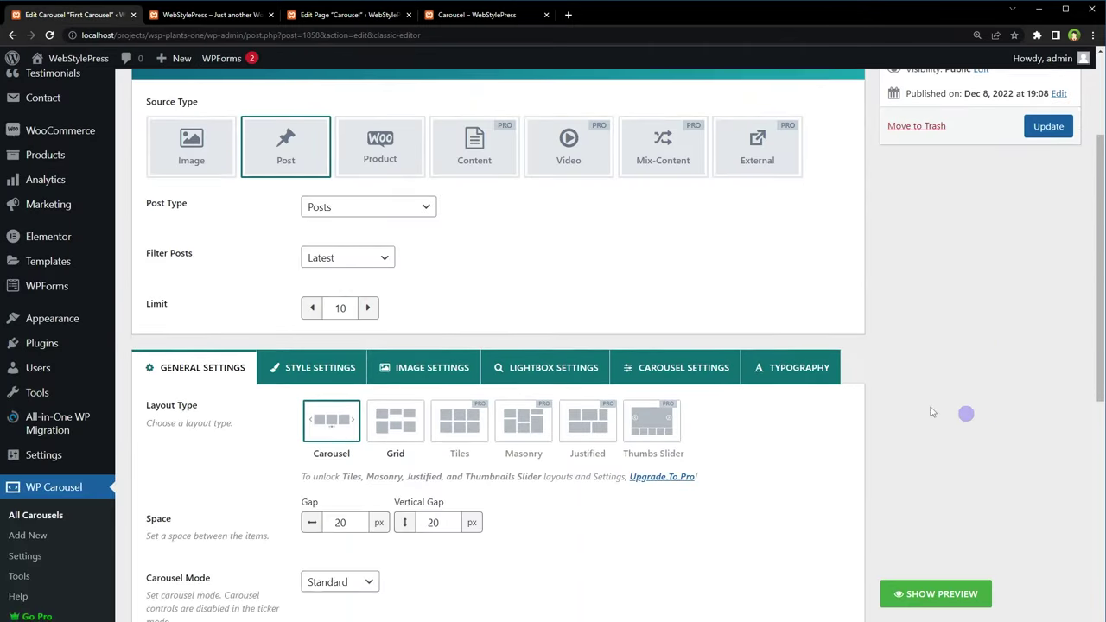
{"action": "left_click", "coordinate": [340, 307]}
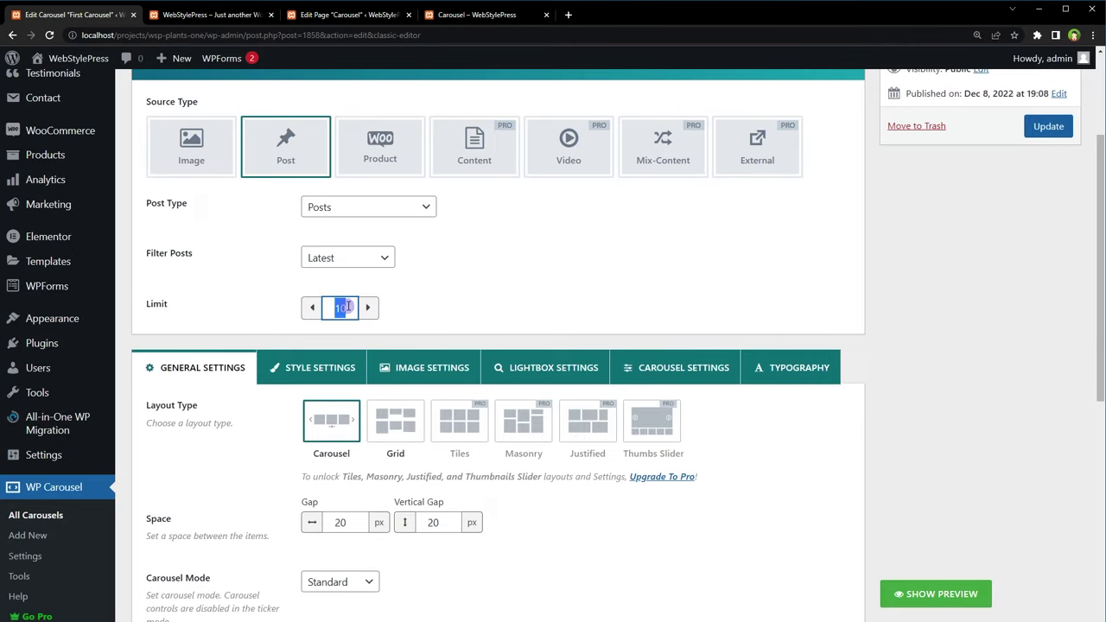
{"action": "left_click", "coordinate": [629, 264]}
{"action": "scroll", "coordinate": [925, 351], "scroll_direction": "down", "scroll_amount": 3}
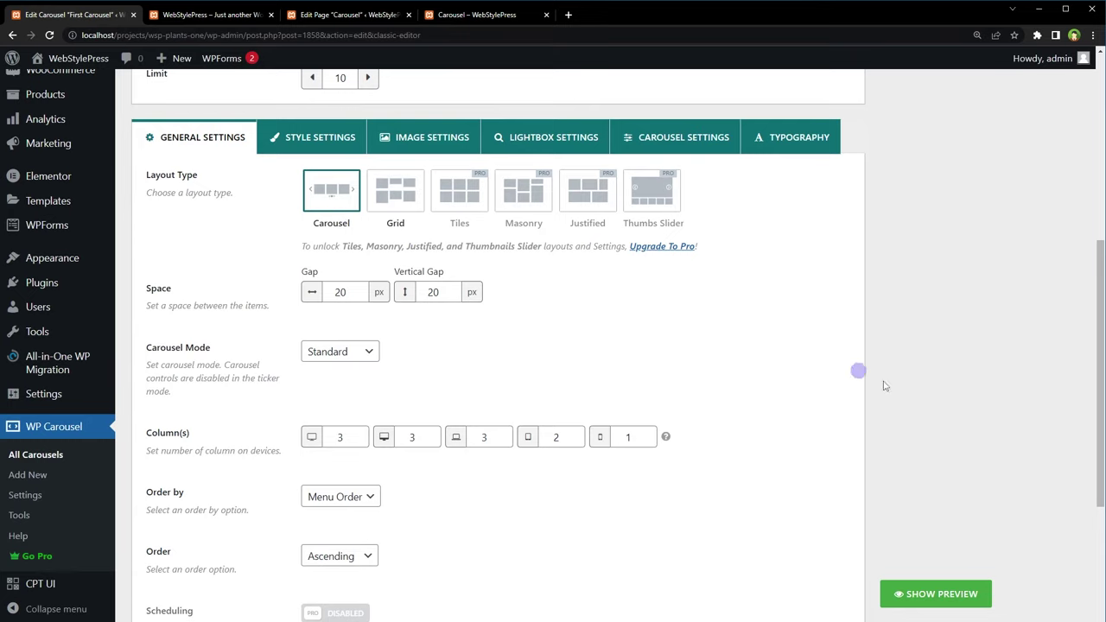
{"action": "scroll", "coordinate": [918, 529], "scroll_direction": "up", "scroll_amount": 5}
{"action": "left_click", "coordinate": [1047, 300]}
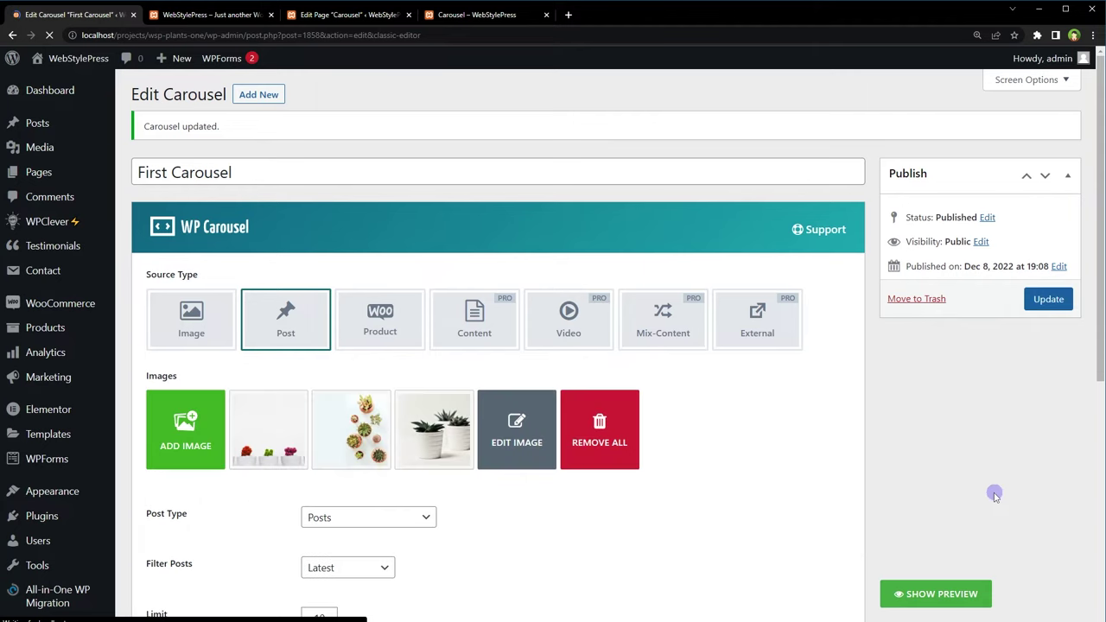
Reload the Carousel page and arrow through the 'Hello world!' and 'Test Post' slides.
{"action": "left_click", "coordinate": [457, 18]}
{"action": "right_click", "coordinate": [373, 182]}
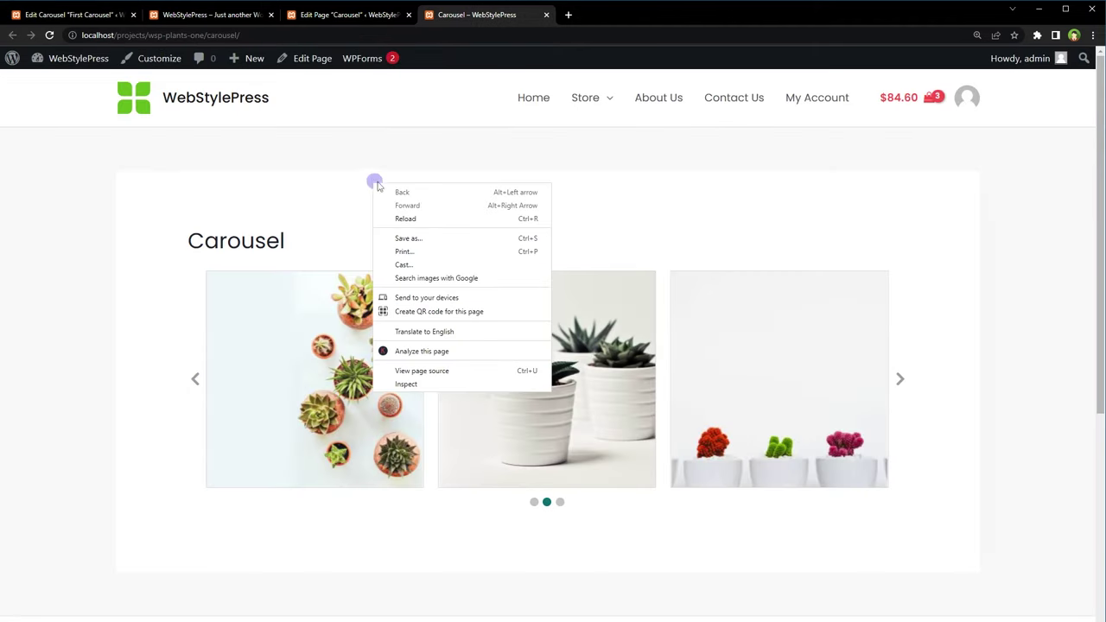
{"action": "left_click", "coordinate": [435, 214]}
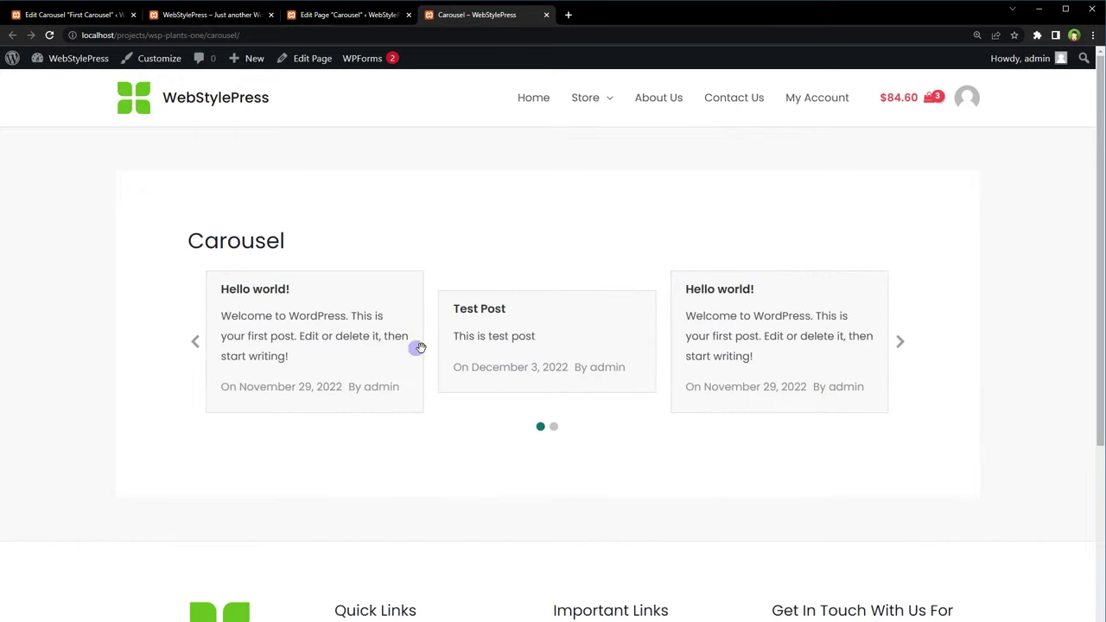
{"action": "left_click", "coordinate": [899, 341]}
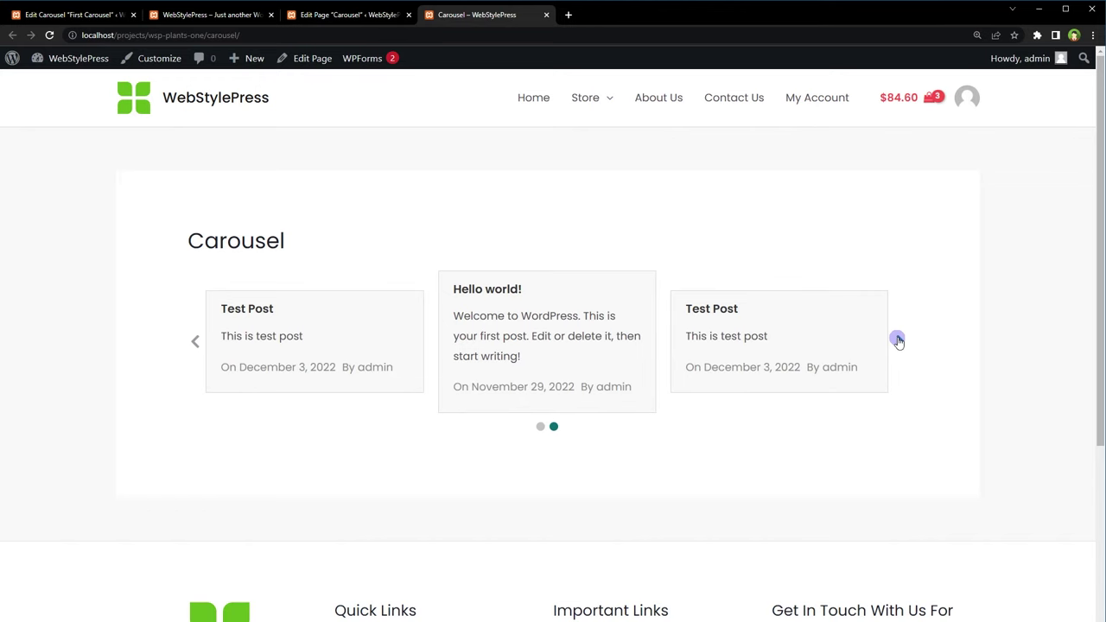
{"action": "left_click", "coordinate": [197, 340]}
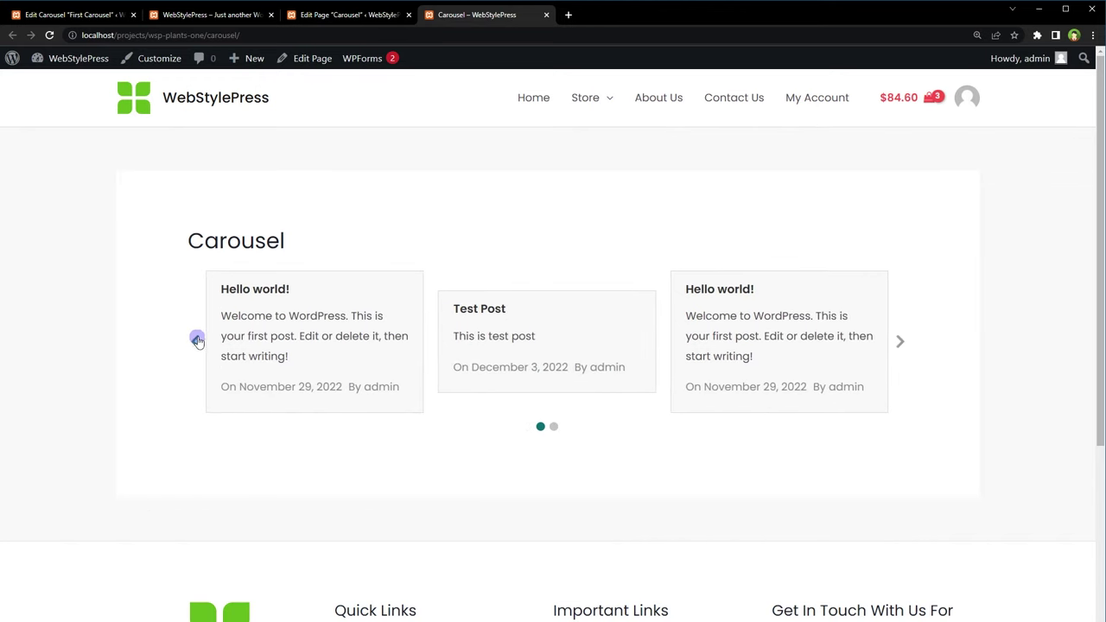
{"action": "left_click", "coordinate": [86, 15]}
Look through the First Carousel's Style Settings options.
{"action": "scroll", "coordinate": [955, 421], "scroll_direction": "down", "scroll_amount": 3}
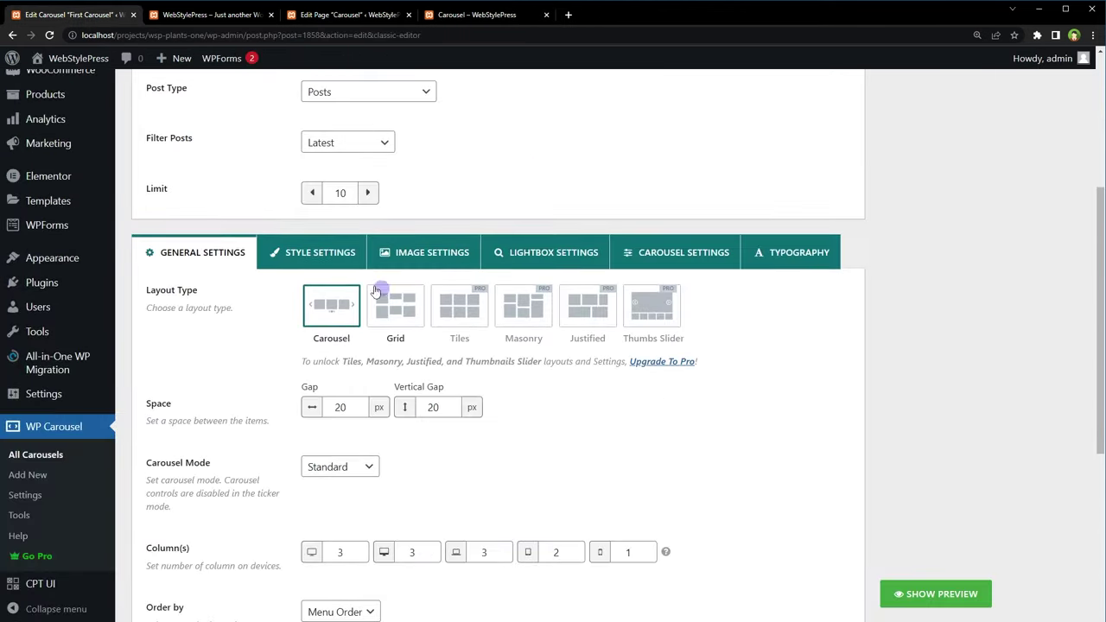
{"action": "left_click", "coordinate": [322, 256]}
{"action": "scroll", "coordinate": [929, 427], "scroll_direction": "down", "scroll_amount": 4}
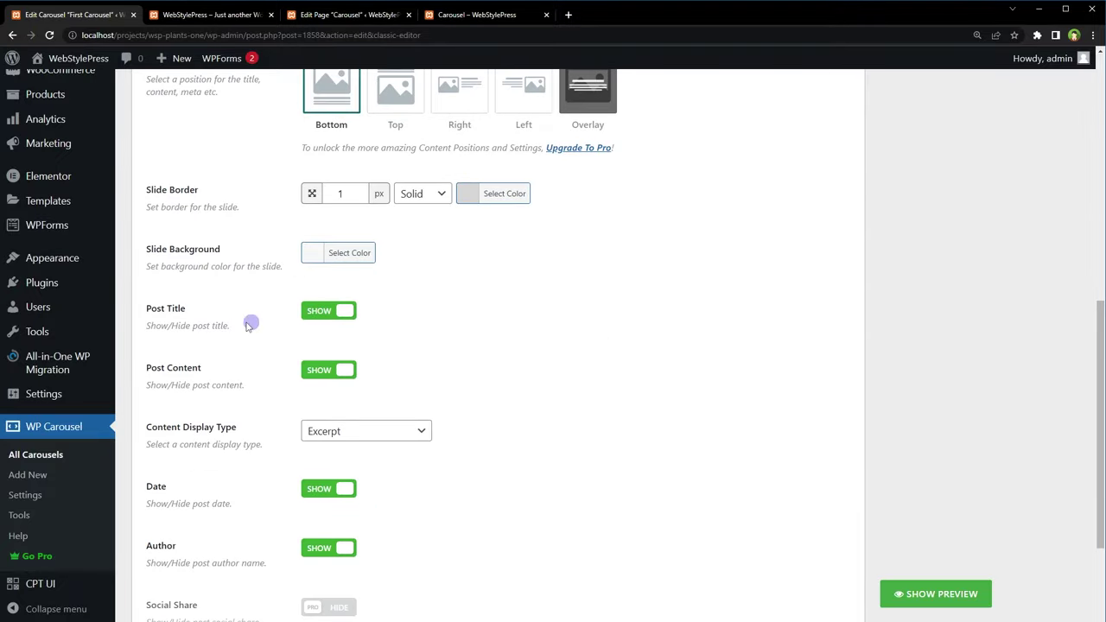
{"action": "scroll", "coordinate": [677, 417], "scroll_direction": "down", "scroll_amount": 2}
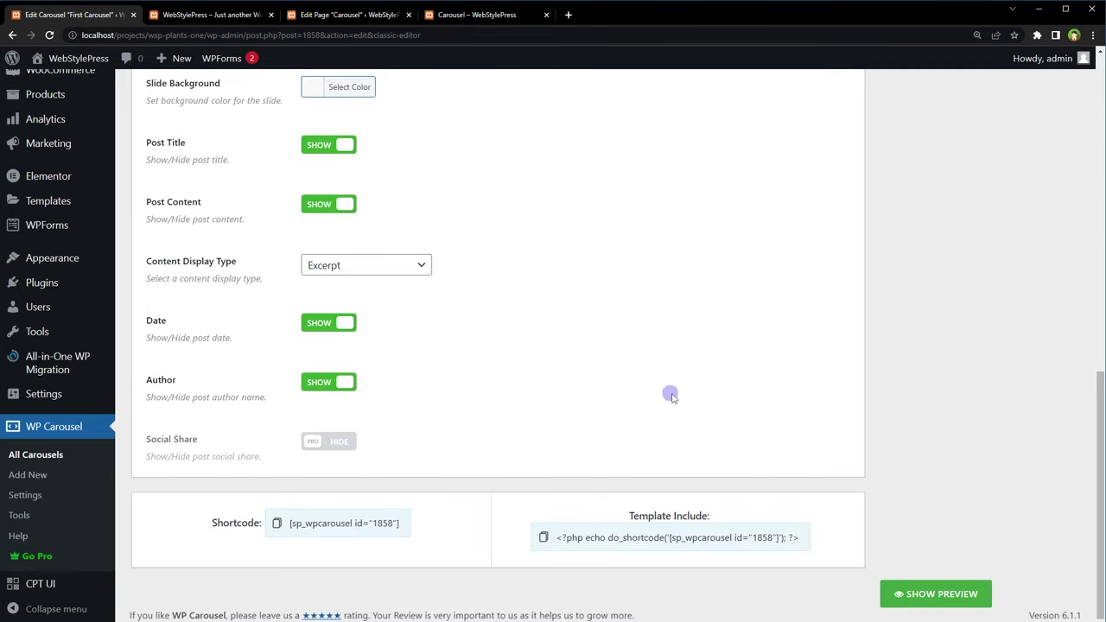
{"action": "scroll", "coordinate": [669, 392], "scroll_direction": "up", "scroll_amount": 3}
{"action": "scroll", "coordinate": [705, 446], "scroll_direction": "up", "scroll_amount": 3}
{"action": "scroll", "coordinate": [741, 453], "scroll_direction": "down", "scroll_amount": 1}
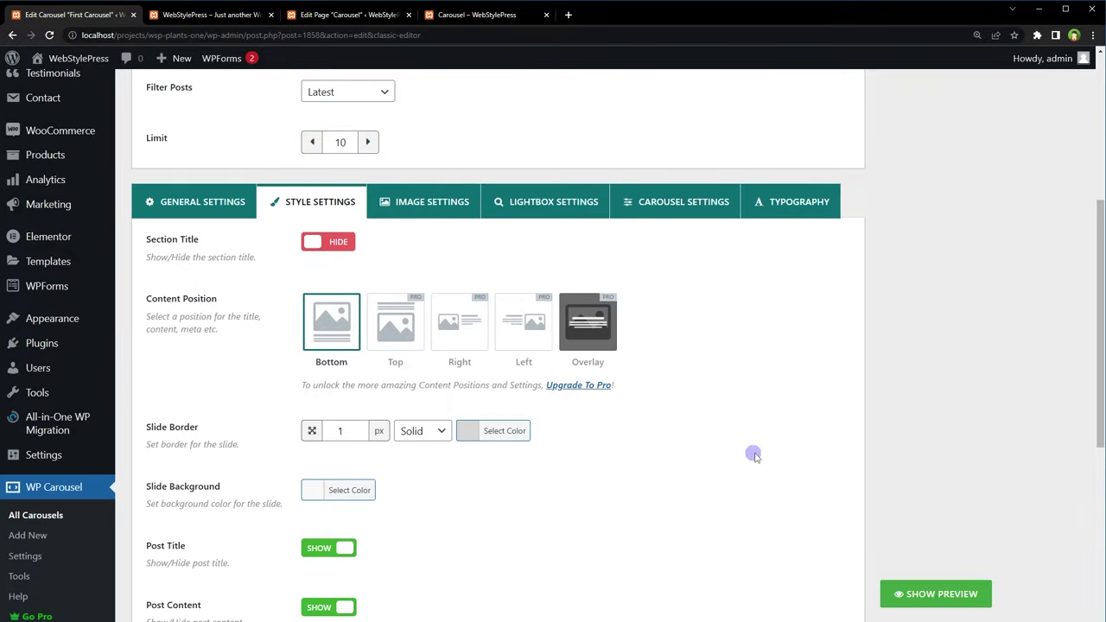
{"action": "scroll", "coordinate": [754, 455], "scroll_direction": "up", "scroll_amount": 4}
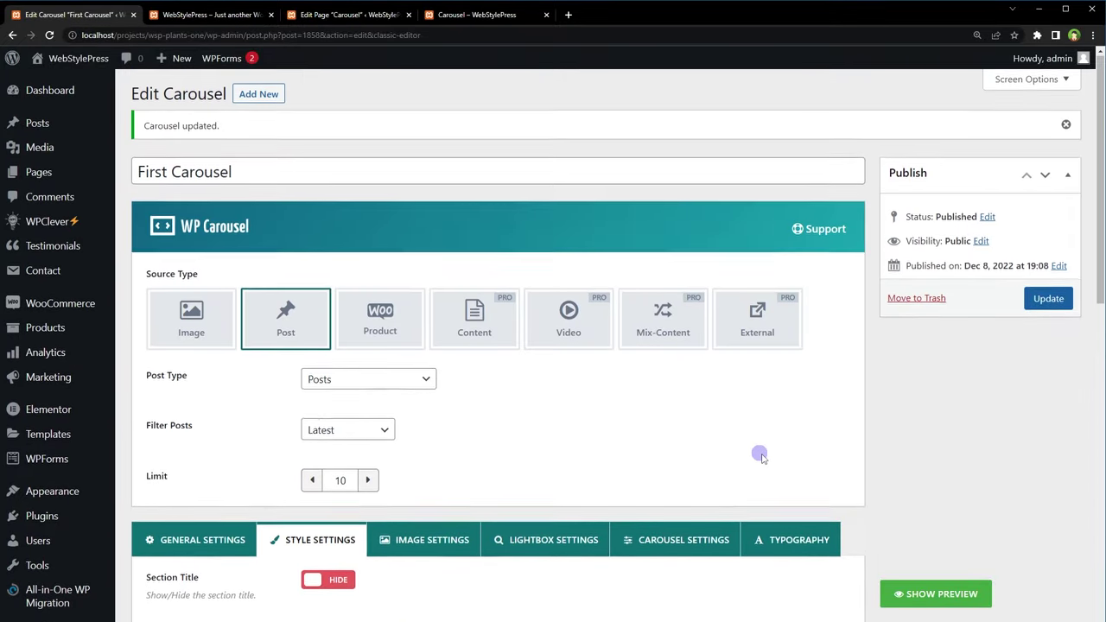
{"action": "scroll", "coordinate": [761, 456], "scroll_direction": "down", "scroll_amount": 1}
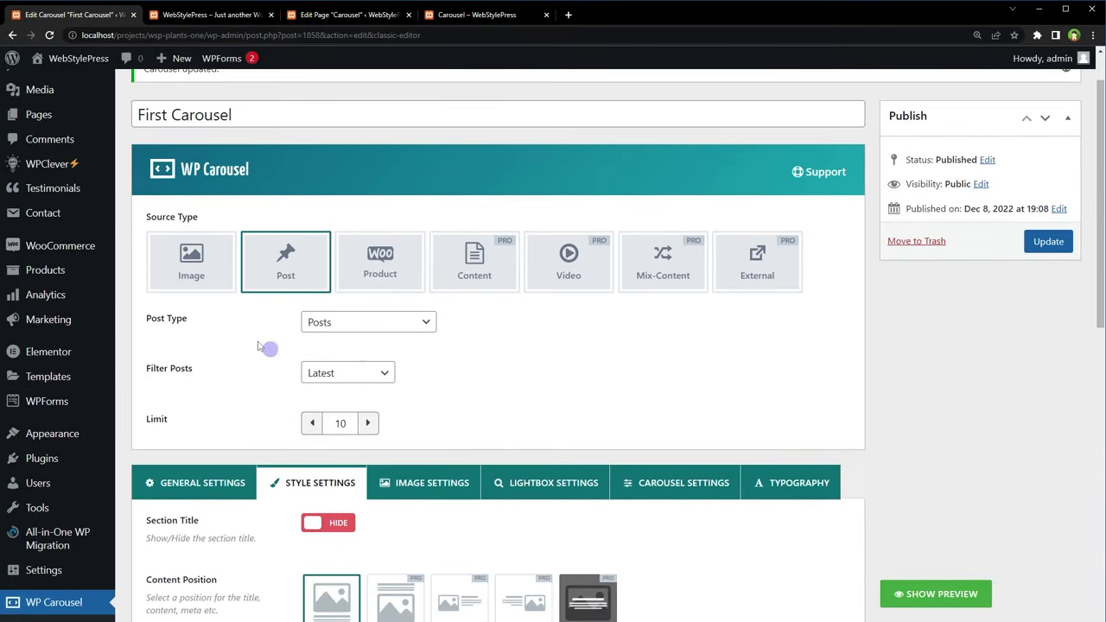
{"action": "scroll", "coordinate": [694, 376], "scroll_direction": "down", "scroll_amount": 2}
{"action": "scroll", "coordinate": [687, 375], "scroll_direction": "up", "scroll_amount": 2}
Set the Source Type to Product, filtering latest products with a limit of 10.
{"action": "left_click", "coordinate": [353, 270]}
{"action": "scroll", "coordinate": [882, 372], "scroll_direction": "down", "scroll_amount": 5}
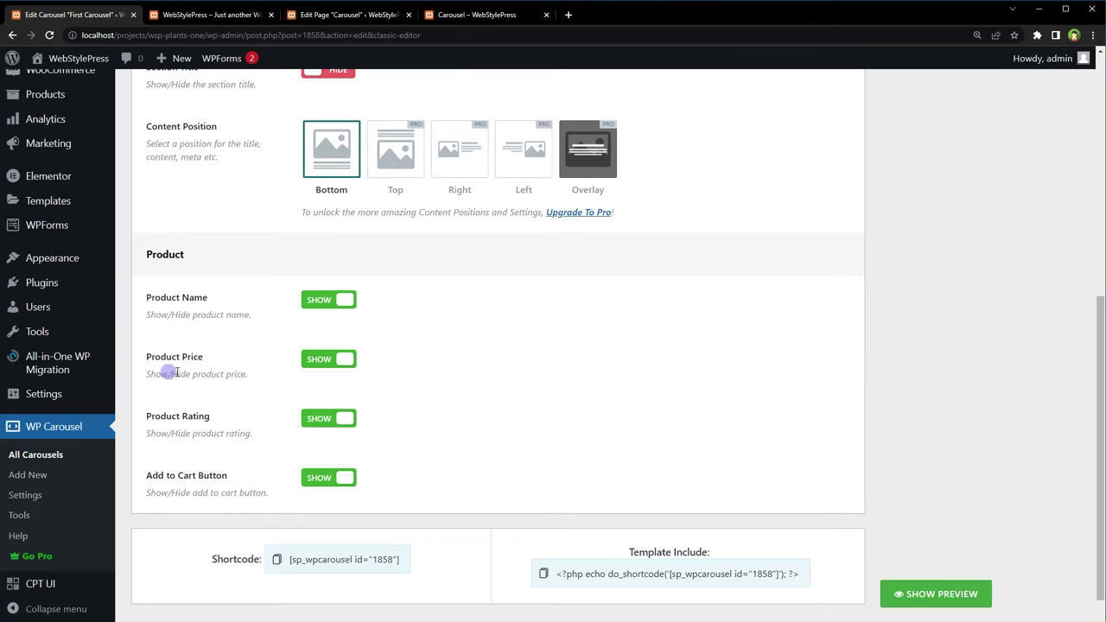
{"action": "scroll", "coordinate": [773, 424], "scroll_direction": "up", "scroll_amount": 4}
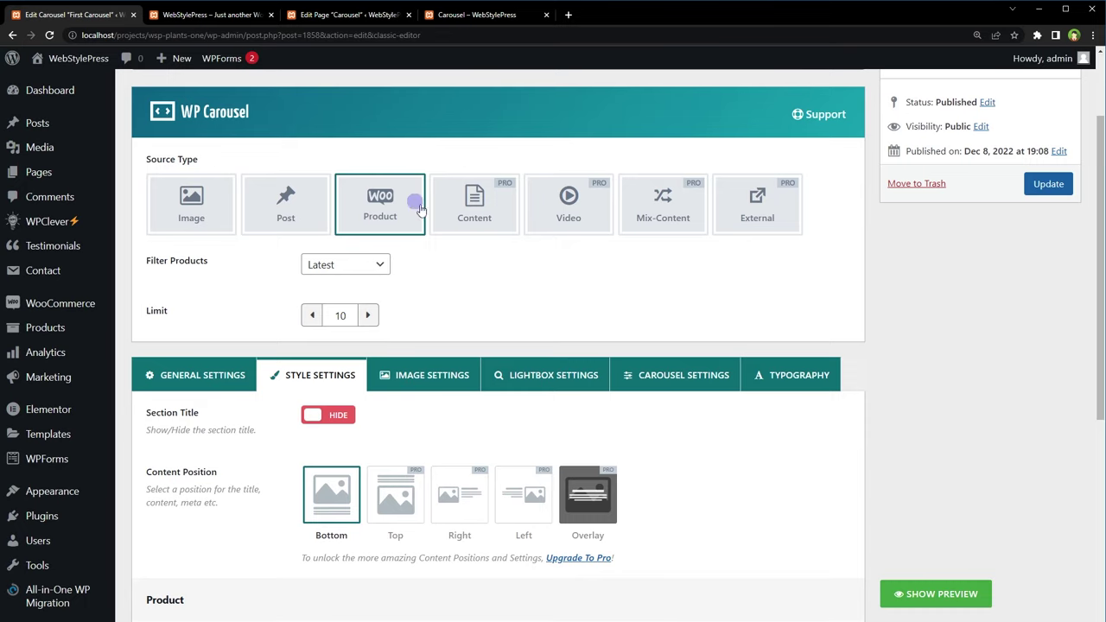
Update the product carousel and reload the live Carousel page.
{"action": "left_click", "coordinate": [1036, 190]}
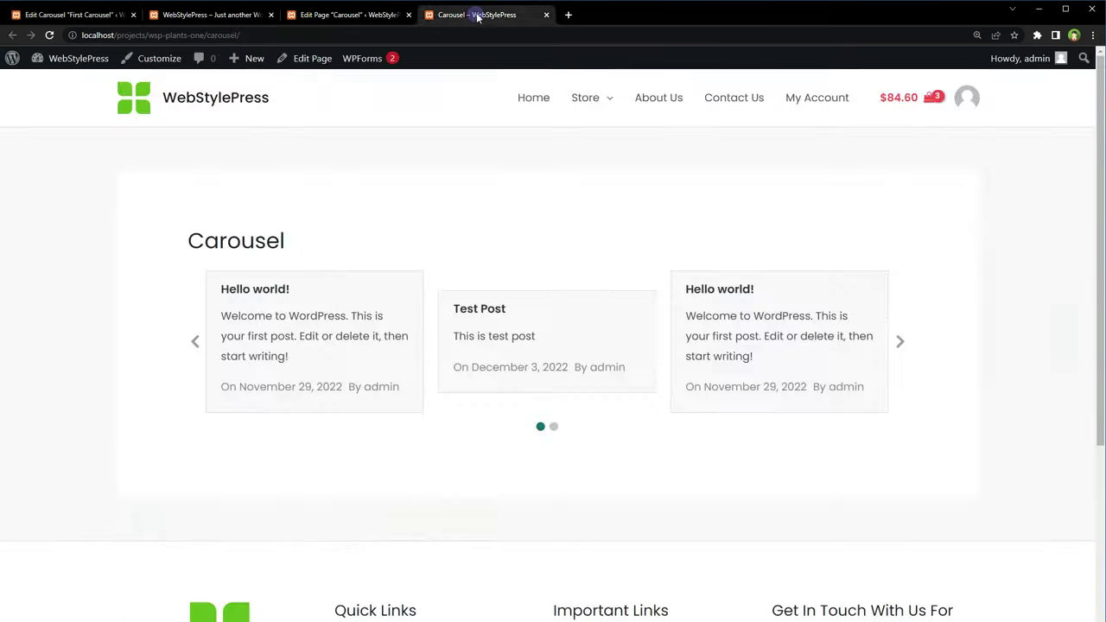
{"action": "right_click", "coordinate": [778, 134]}
{"action": "left_click", "coordinate": [813, 165]}
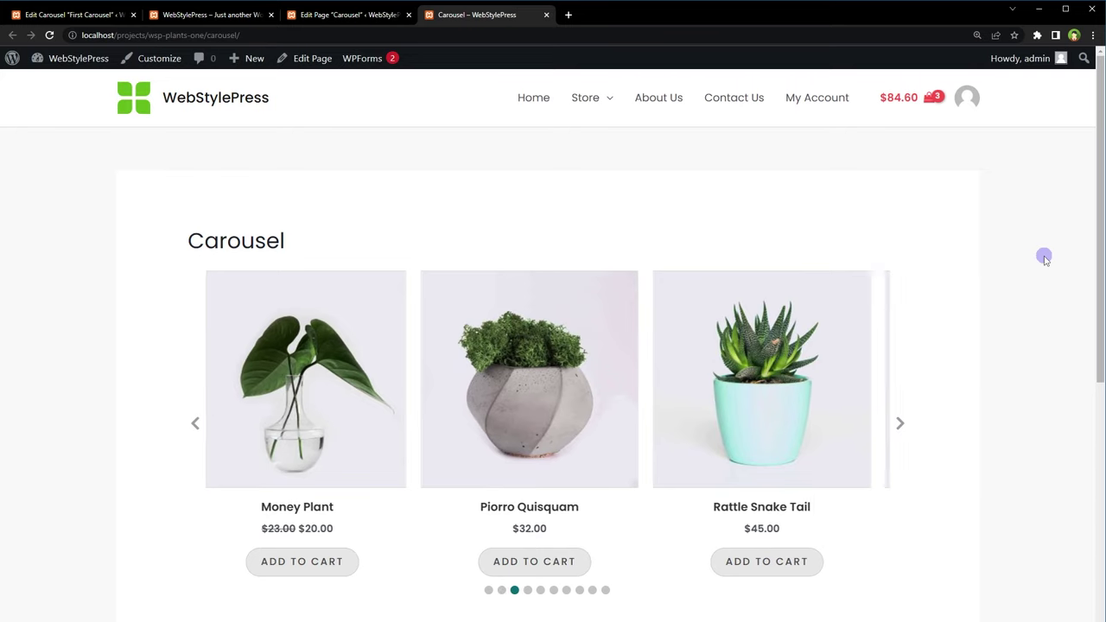
Browse the product slides using the next arrow and pagination dots.
{"action": "scroll", "coordinate": [1029, 259], "scroll_direction": "down", "scroll_amount": 2}
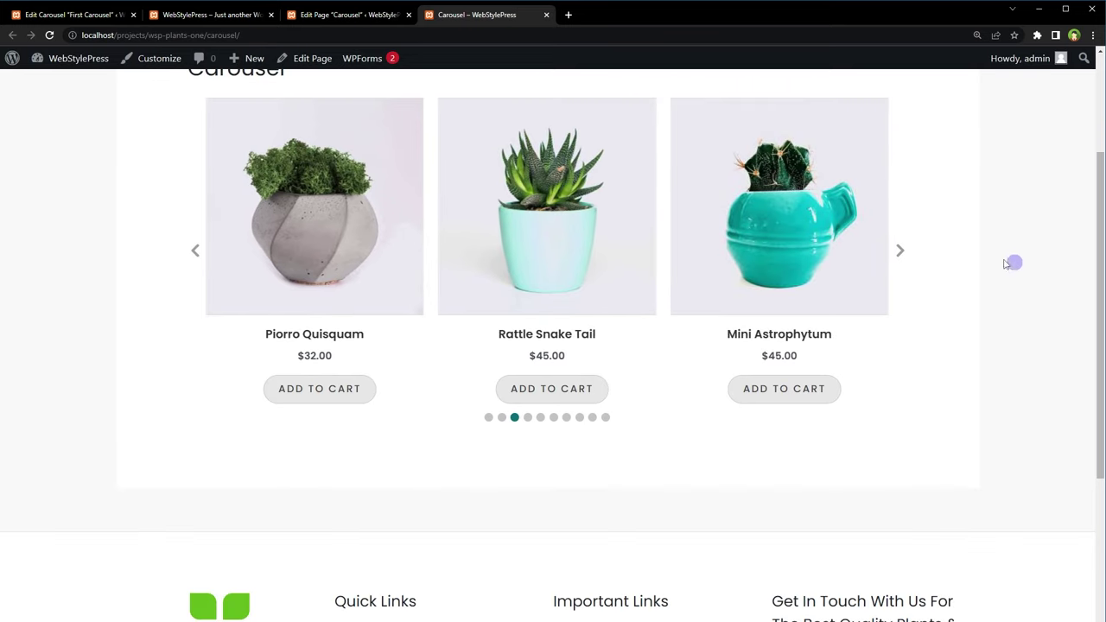
{"action": "left_click", "coordinate": [901, 250]}
{"action": "left_click", "coordinate": [900, 251]}
{"action": "left_click", "coordinate": [901, 251]}
{"action": "scroll", "coordinate": [864, 389], "scroll_direction": "up", "scroll_amount": 2}
{"action": "left_click", "coordinate": [605, 534]}
{"action": "left_click", "coordinate": [554, 534]}
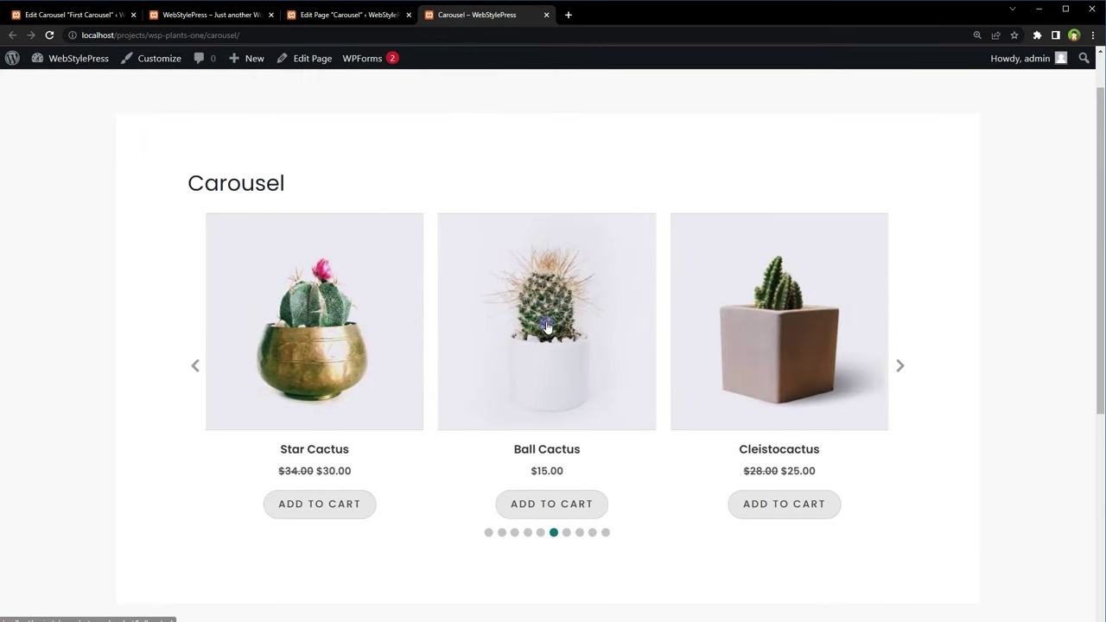
Open the Ball Cactus product page, go back, and cycle the carousel to the start.
{"action": "left_click", "coordinate": [544, 325]}
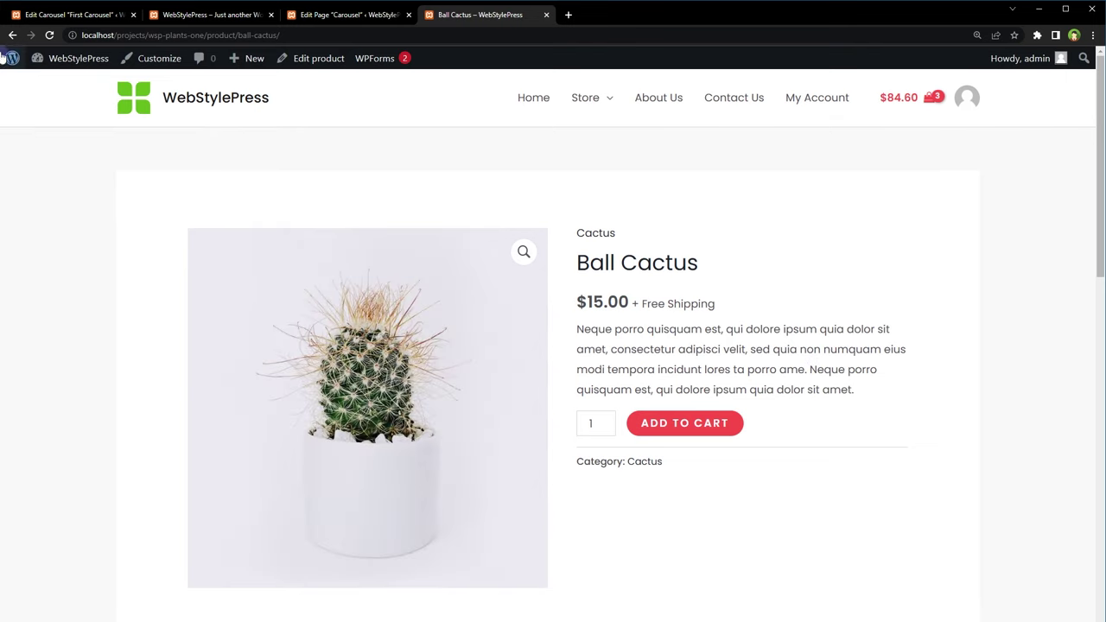
{"action": "key", "text": "alt+Left"}
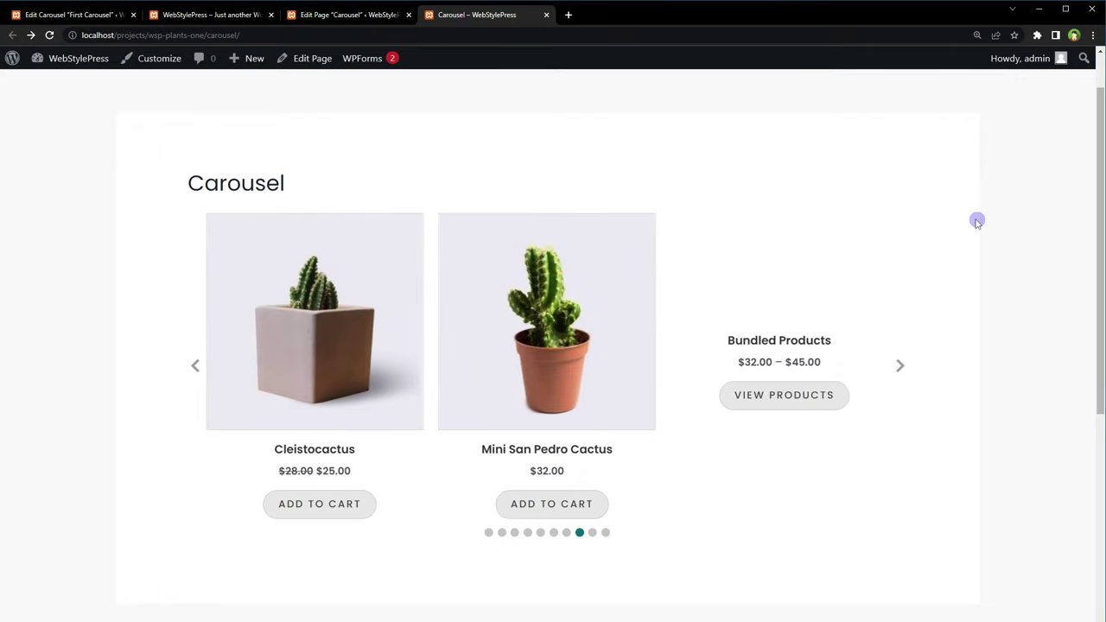
{"action": "left_click", "coordinate": [903, 366]}
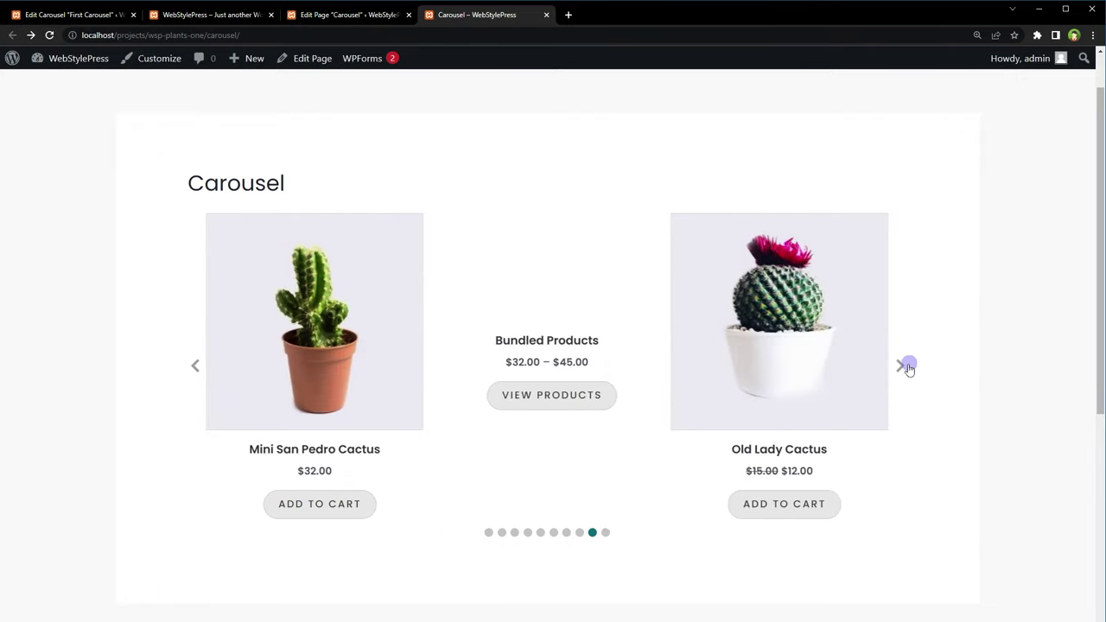
{"action": "left_click", "coordinate": [904, 365]}
{"action": "left_click", "coordinate": [903, 365]}
{"action": "left_click", "coordinate": [903, 366]}
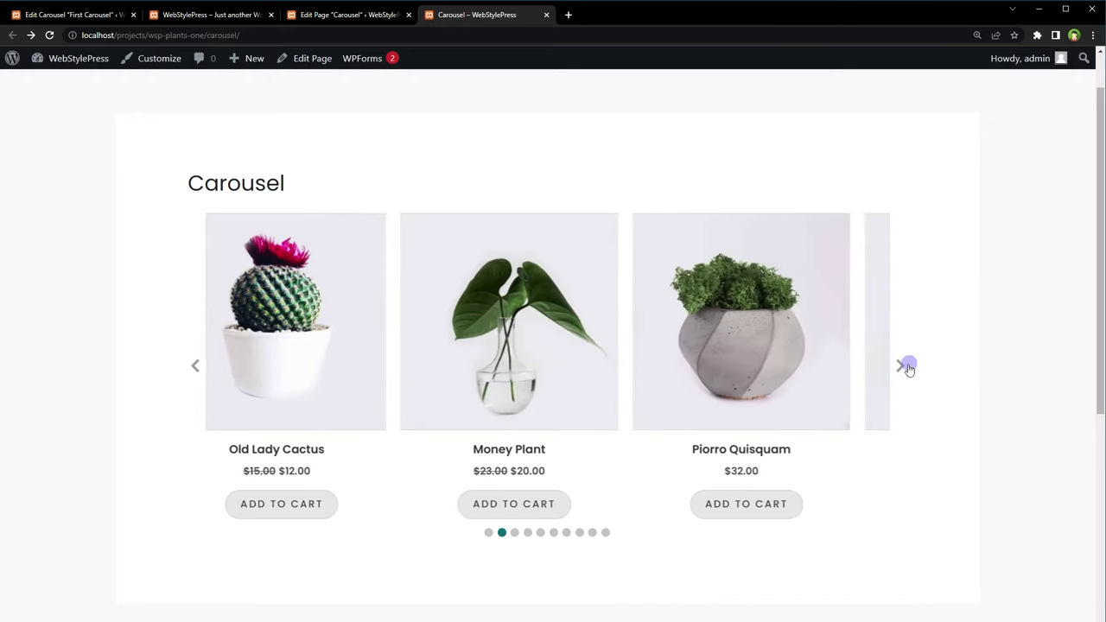
Review the Image Size list in Image Settings unchanged, then return to the live Carousel page.
{"action": "left_click", "coordinate": [69, 14]}
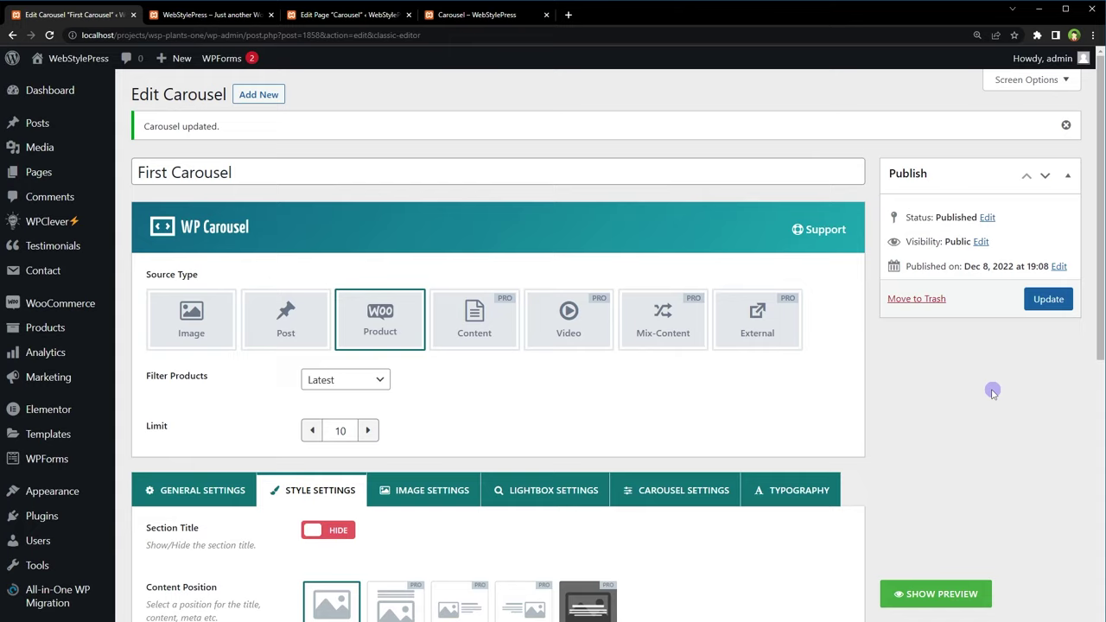
{"action": "scroll", "coordinate": [992, 392], "scroll_direction": "down", "scroll_amount": 3}
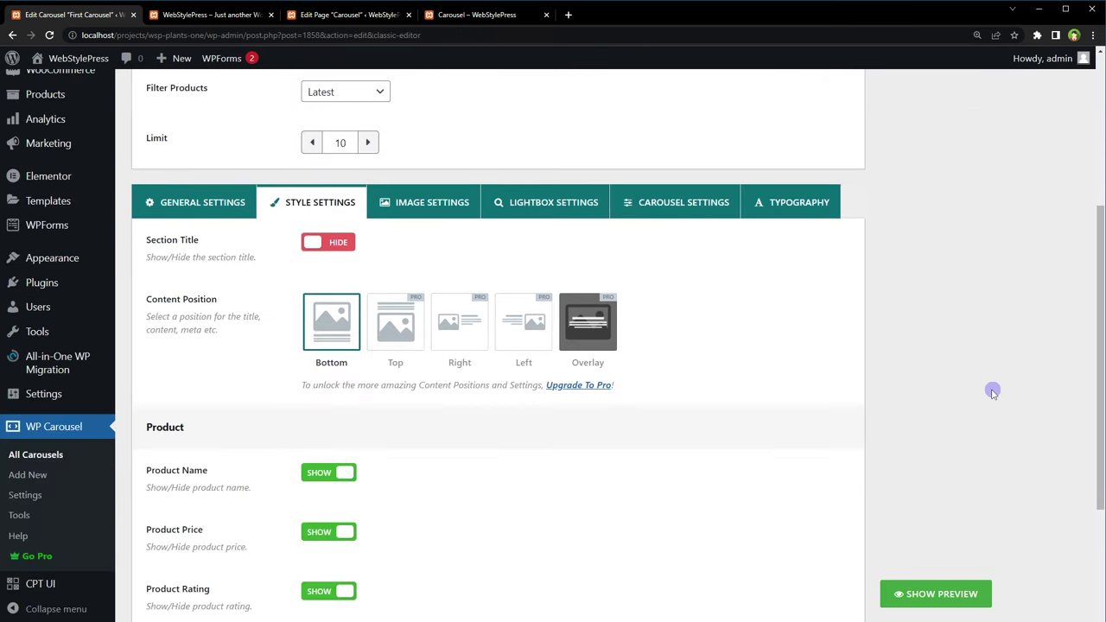
{"action": "left_click", "coordinate": [433, 218]}
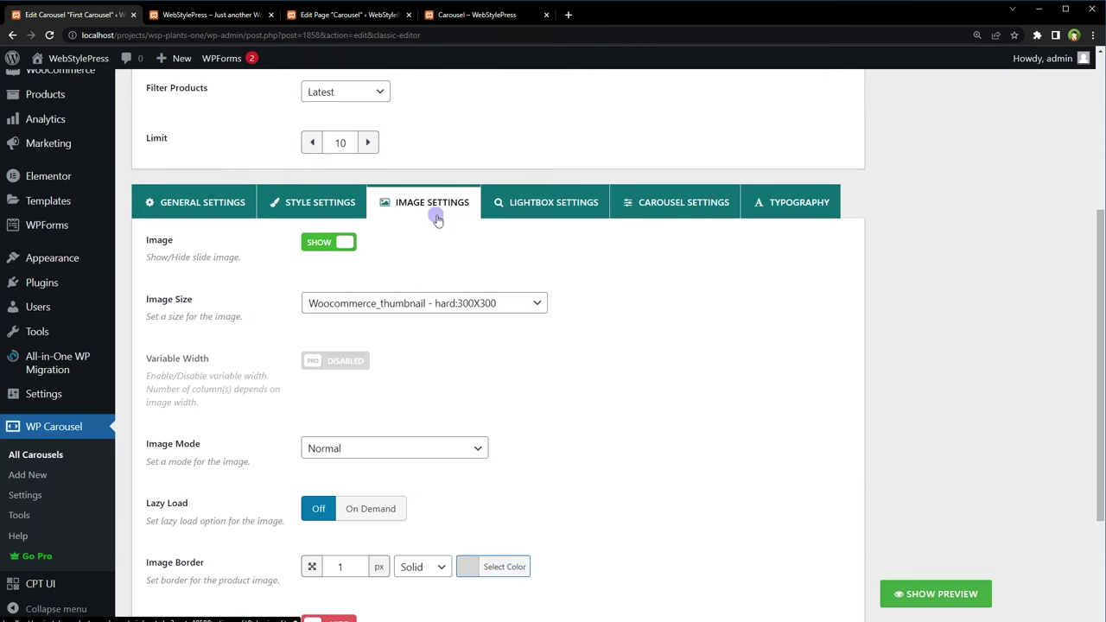
{"action": "left_click", "coordinate": [475, 300]}
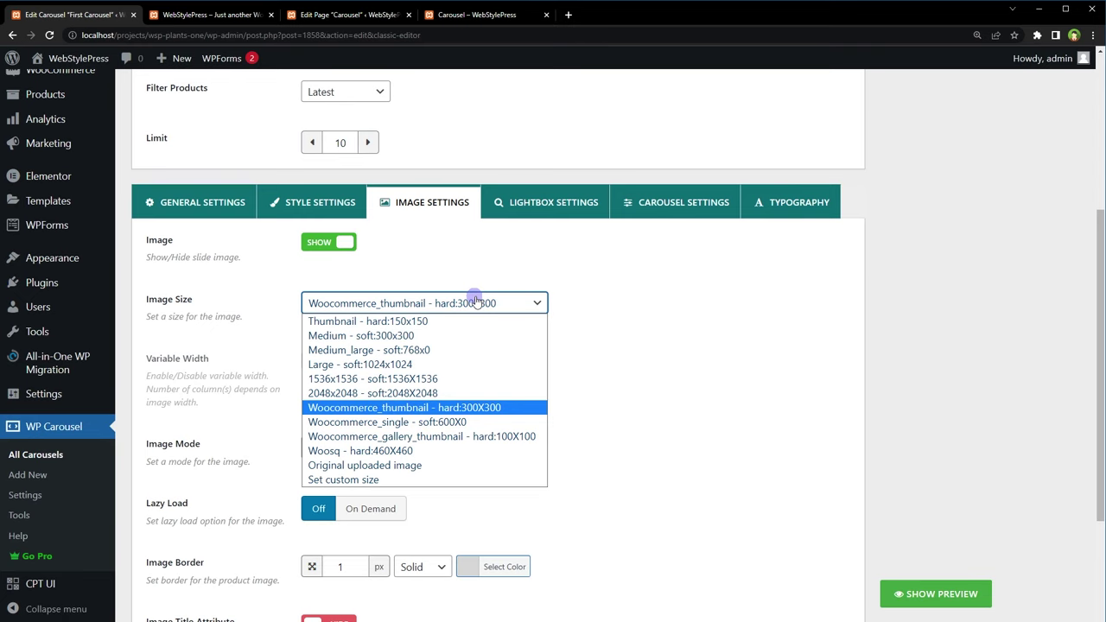
{"action": "left_click", "coordinate": [476, 300]}
{"action": "left_click", "coordinate": [465, 17]}
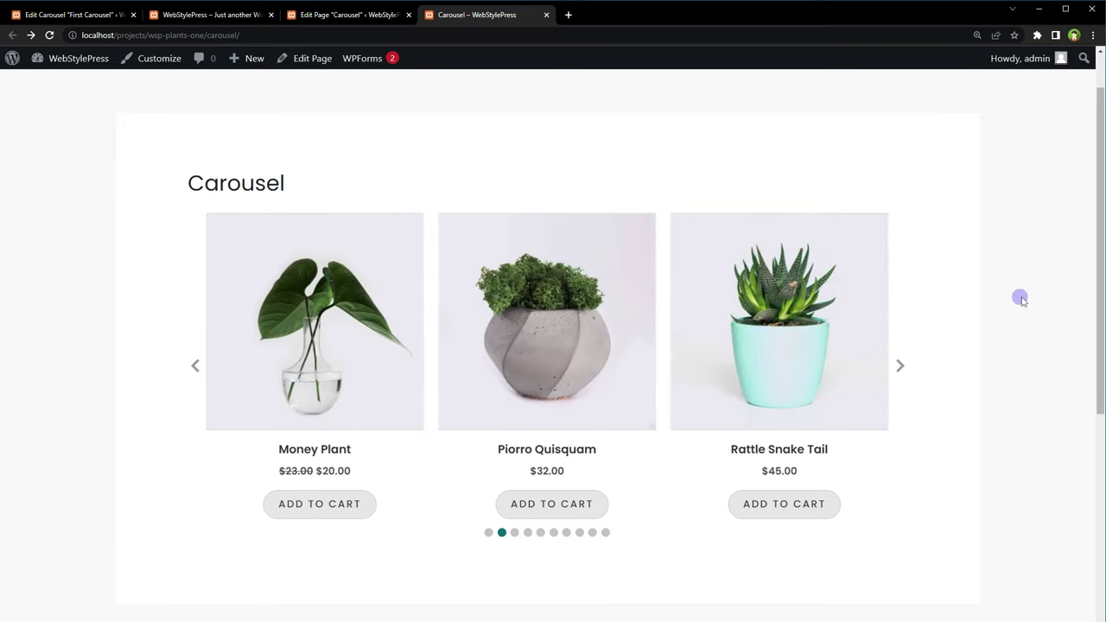
Switch back to the First Carousel editor tab with Ctrl+1.
{"action": "key", "text": "ctrl+1"}
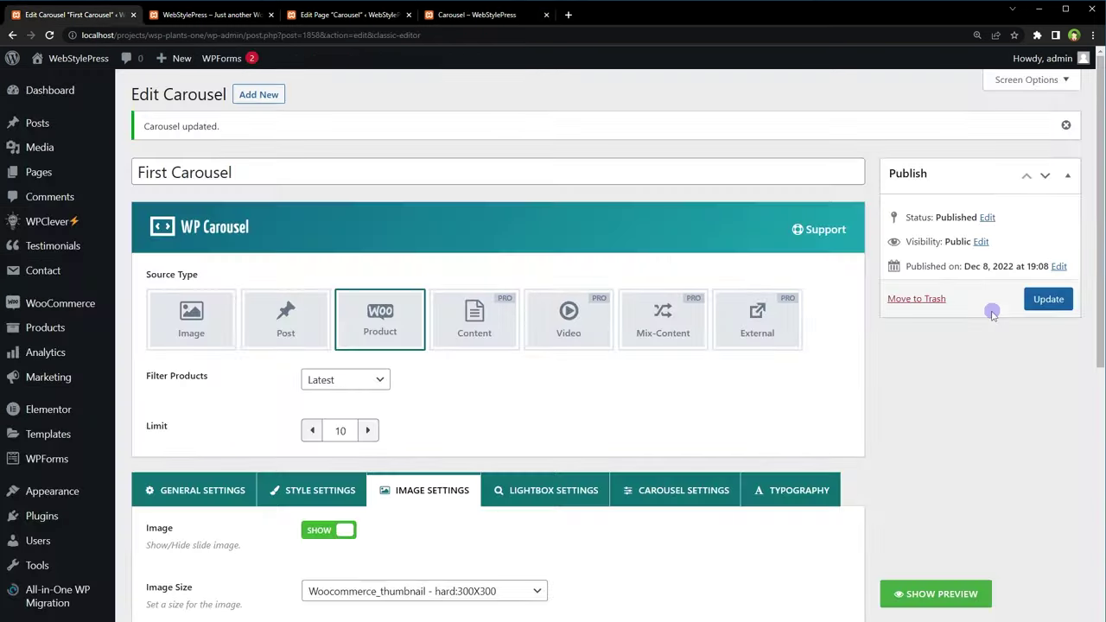